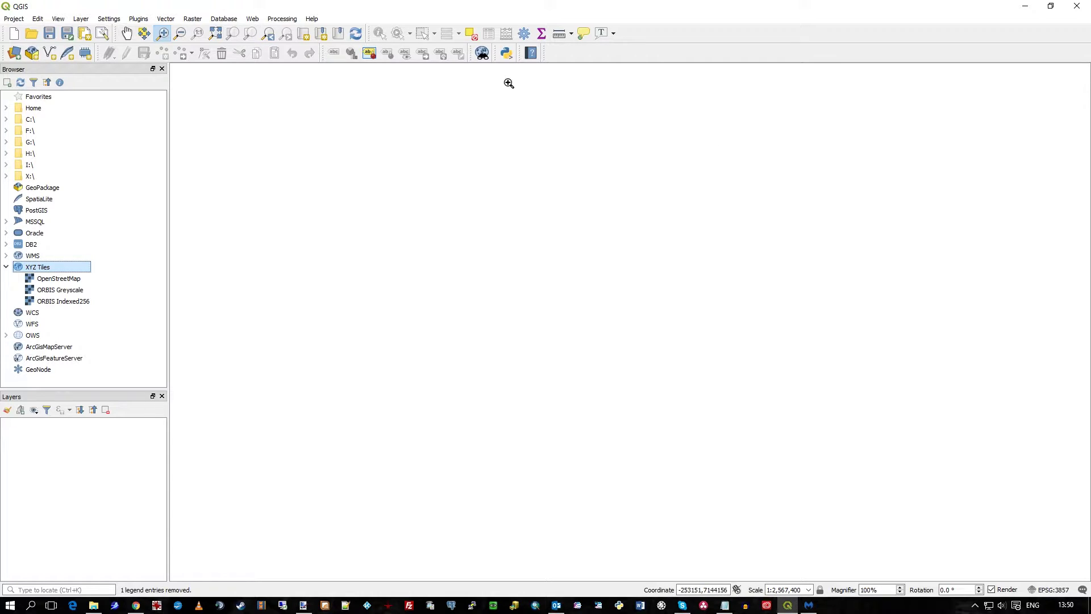
{"action": "left_click", "coordinate": [313, 18]}
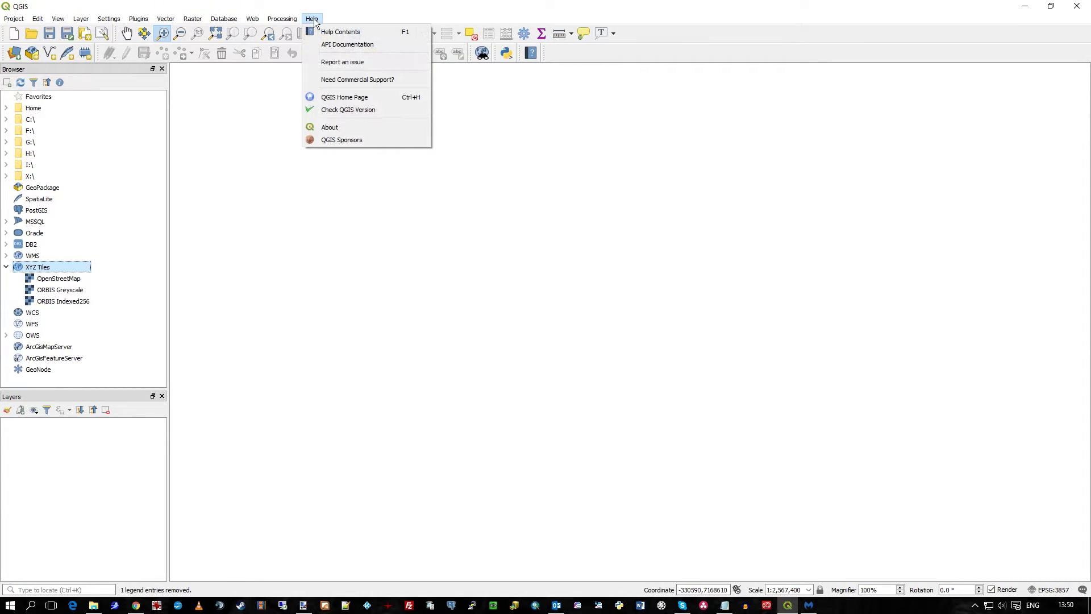
{"action": "left_click", "coordinate": [343, 122]}
{"action": "key", "text": "Tab"}
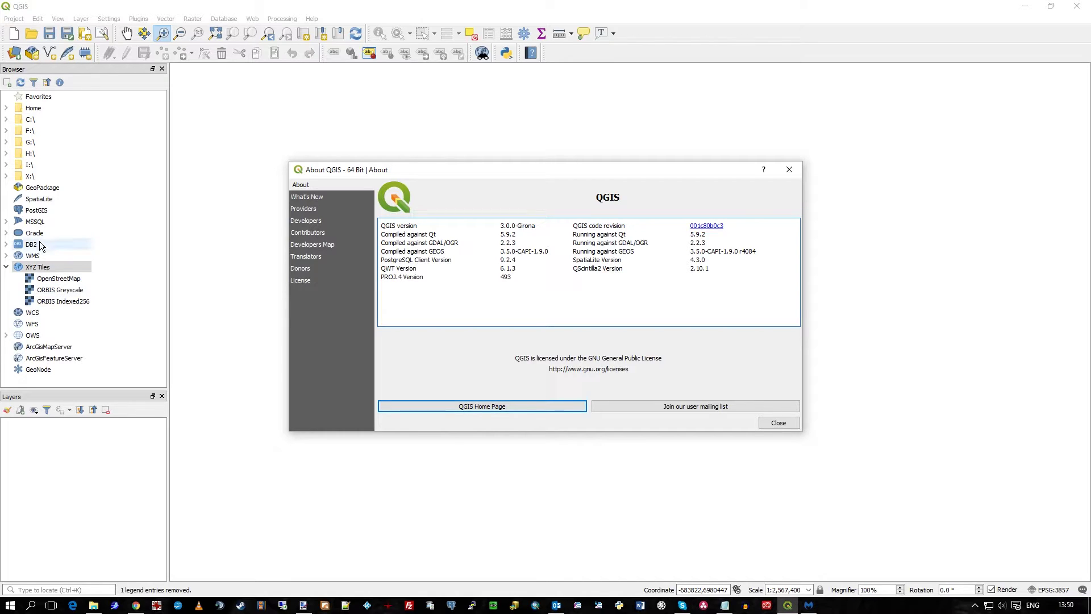
{"action": "left_click_drag", "start_coordinate": [649, 175], "coordinate": [652, 160]}
{"action": "left_click", "coordinate": [792, 409]}
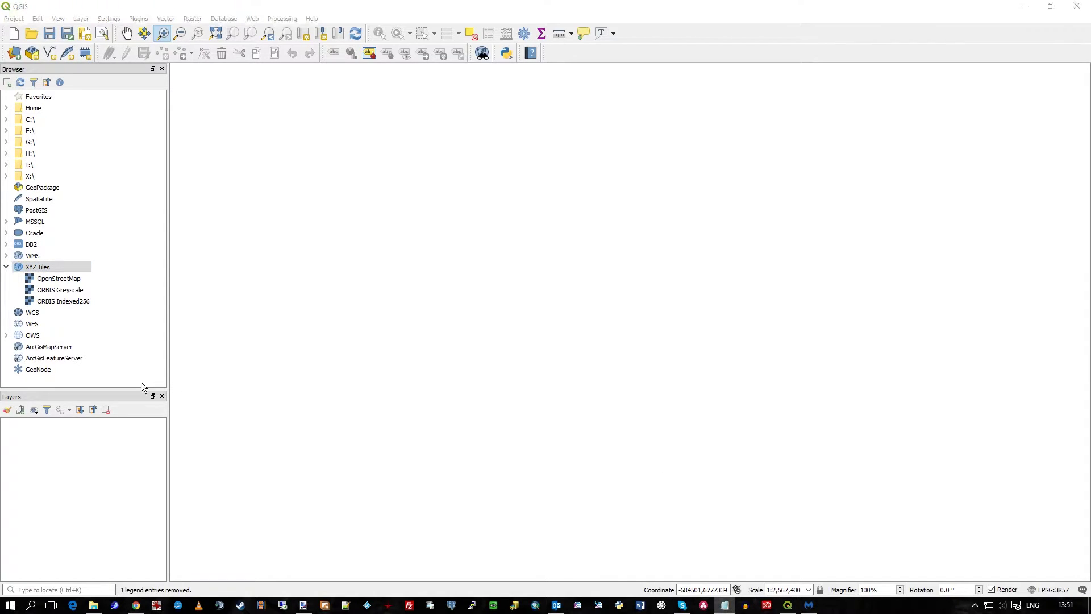
Create a new XYZ Tiles connection named ORBIS Colour and paste in the ORBIS tile URL.
{"action": "right_click", "coordinate": [39, 268]}
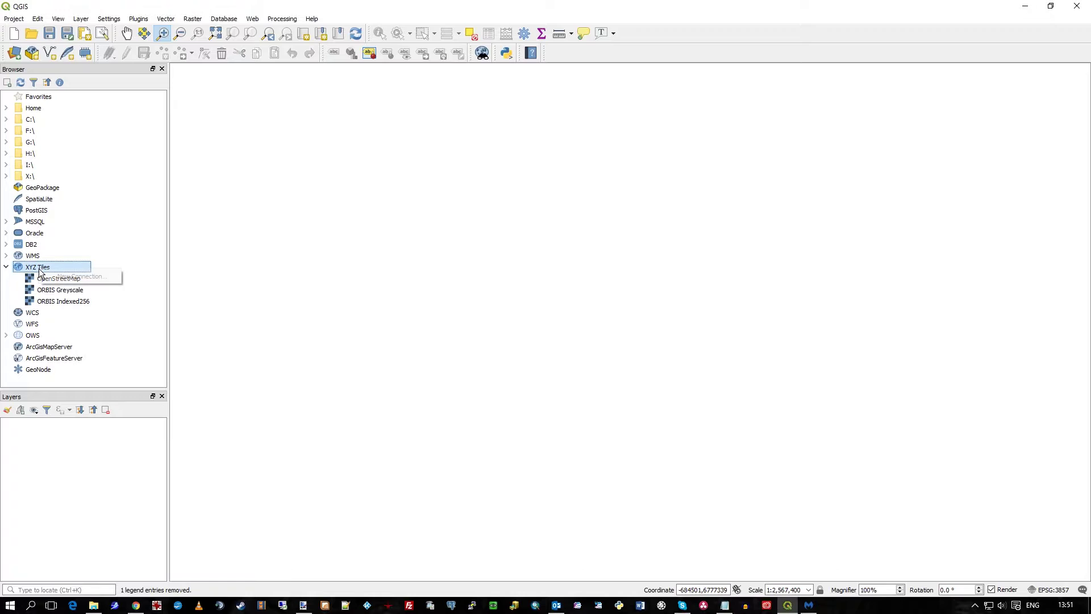
{"action": "left_click", "coordinate": [102, 276]}
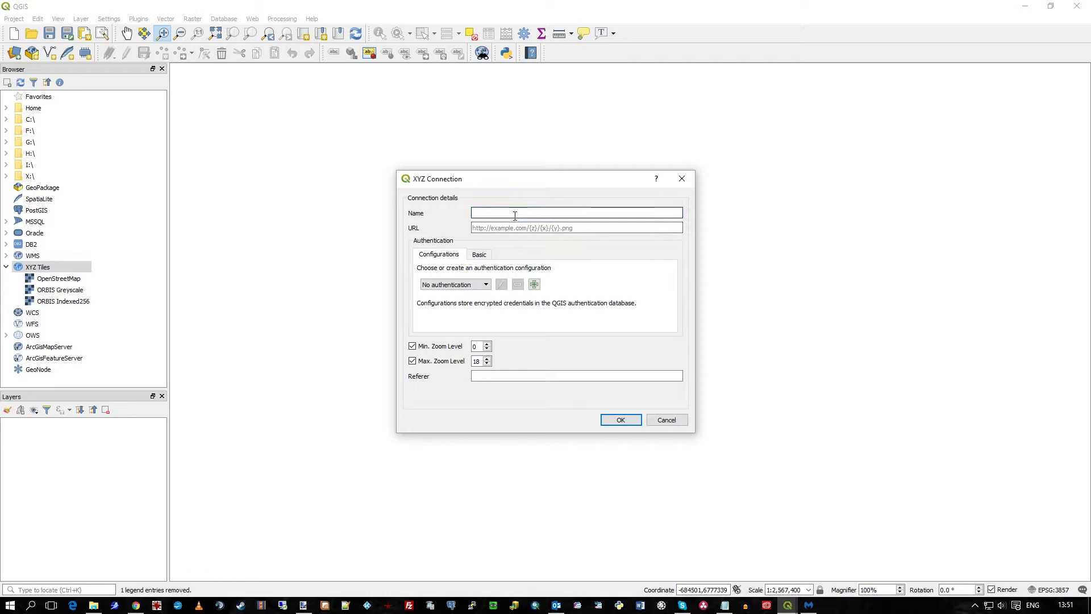
{"action": "type", "text": "ORBIS Colour"}
{"action": "left_click", "coordinate": [516, 227]}
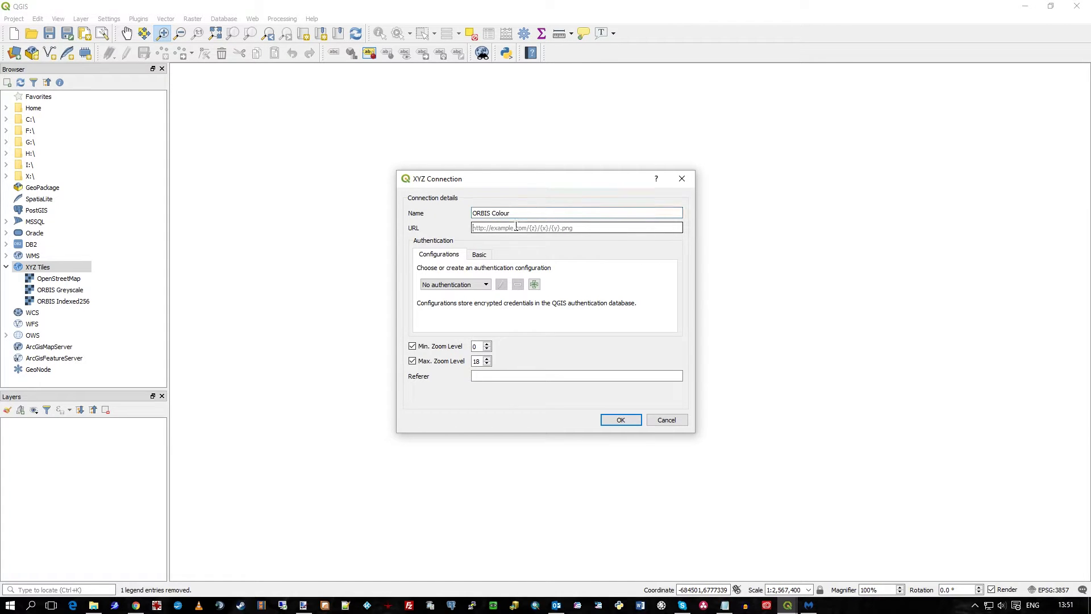
{"action": "key", "text": "ctrl+v"}
Review the pasted ORBIS tile URL from its start through the access key portion.
{"action": "key", "text": "Home"}
{"action": "key", "text": "ctrl+a"}
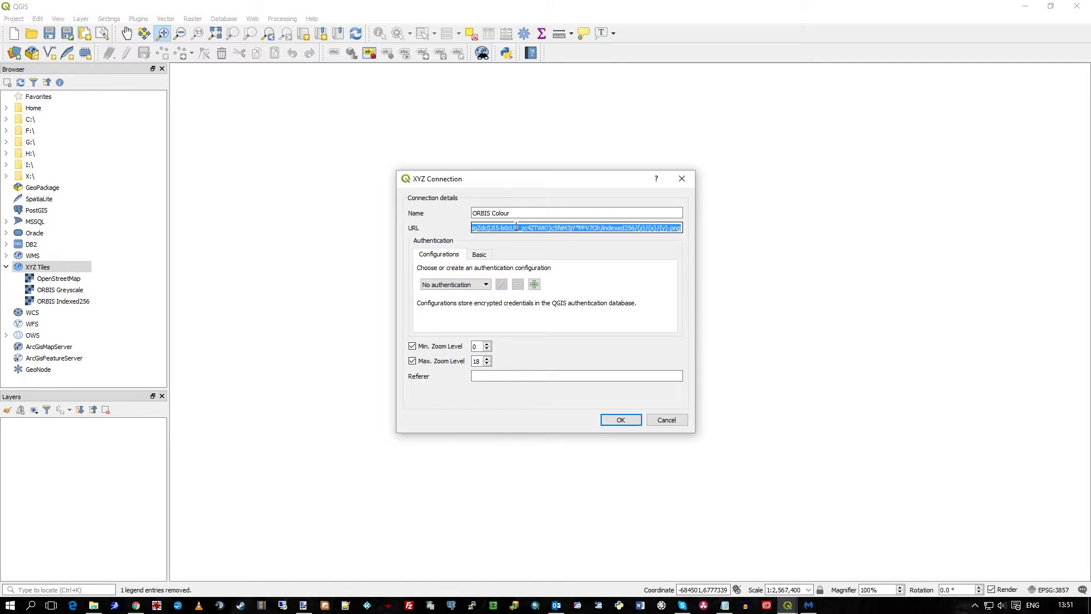
{"action": "key", "text": "Home"}
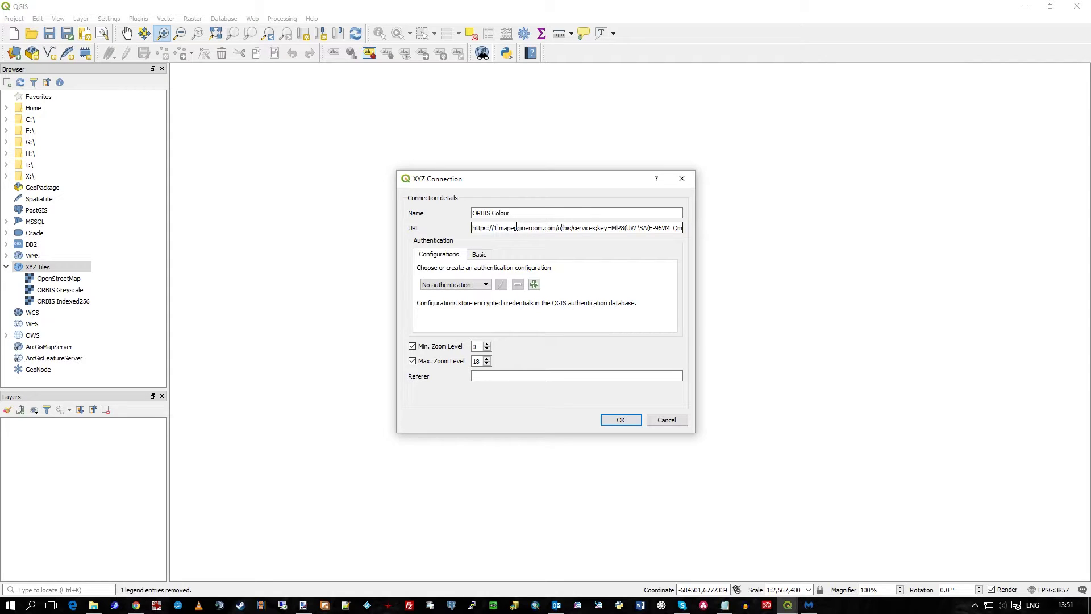
{"action": "key", "text": "Left"}
{"action": "key", "text": "Left"}
{"action": "key", "text": "shift+Right"}
{"action": "key", "text": "shift+Right"}
{"action": "key", "text": "shift+Right"}
{"action": "key", "text": "shift+Right"}
{"action": "key", "text": "shift+Right"}
{"action": "key", "text": "shift+Right"}
{"action": "key", "text": "shift+Right"}
{"action": "key", "text": "shift+Right"}
{"action": "key", "text": "shift+Right"}
{"action": "key", "text": "shift+Right"}
{"action": "key", "text": "shift+Right"}
{"action": "key", "text": "shift+Right"}
{"action": "key", "text": "shift+Right"}
{"action": "key", "text": "shift+Right"}
{"action": "key", "text": "shift+Right"}
{"action": "key", "text": "shift+Right"}
{"action": "key", "text": "shift+Right"}
{"action": "key", "text": "shift+Right"}
{"action": "key", "text": "shift+Right"}
{"action": "key", "text": "shift+Right"}
{"action": "key", "text": "shift+Right"}
{"action": "key", "text": "shift+Right"}
{"action": "key", "text": "shift+Right"}
{"action": "key", "text": "shift+Right"}
{"action": "key", "text": "shift+Right"}
{"action": "key", "text": "shift+Right"}
{"action": "key", "text": "shift+Right"}
{"action": "key", "text": "shift+Right"}
{"action": "key", "text": "shift+Right"}
{"action": "key", "text": "shift+Right"}
{"action": "key", "text": "shift+Right"}
{"action": "key", "text": "shift+Right"}
{"action": "key", "text": "shift+Right"}
{"action": "key", "text": "shift+Right"}
{"action": "key", "text": "shift+Right"}
{"action": "key", "text": "shift+Right"}
{"action": "key", "text": "shift+Right"}
{"action": "key", "text": "shift+Right"}
{"action": "key", "text": "shift+Right"}
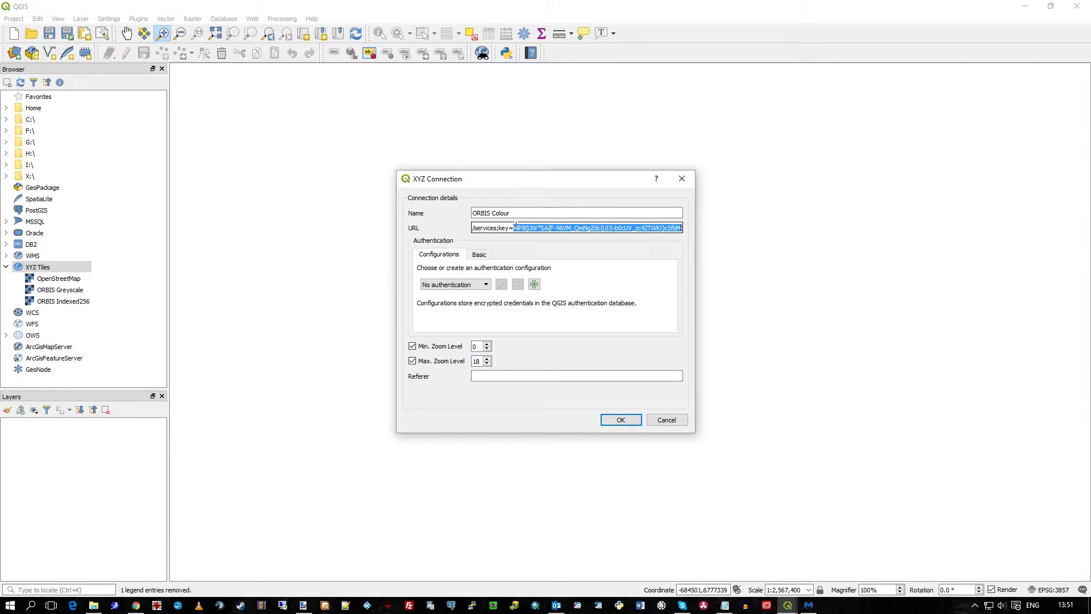
{"action": "key", "text": "shift+Right"}
{"action": "key", "text": "shift+Right"}
{"action": "key", "text": "shift+Right"}
{"action": "key", "text": "shift+Right"}
{"action": "key", "text": "shift+Right"}
{"action": "key", "text": "shift+Right"}
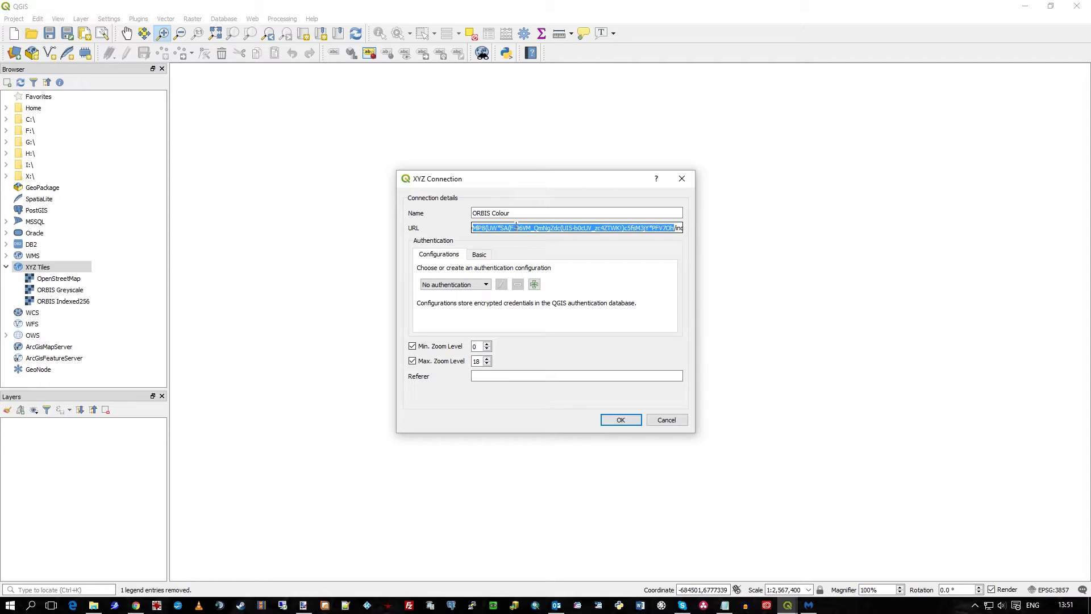
{"action": "key", "text": "Home"}
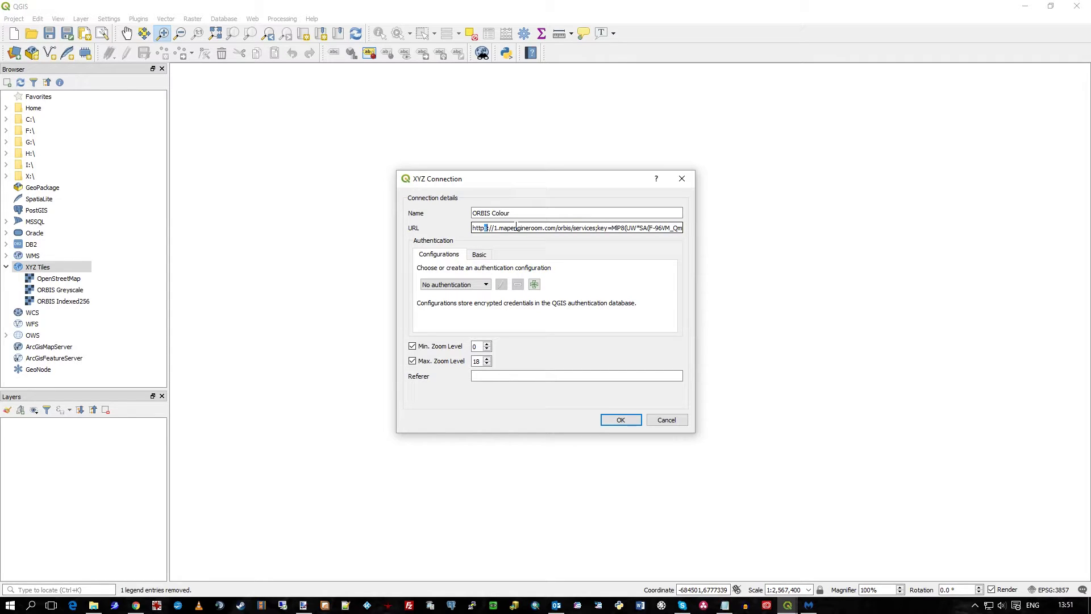
{"action": "key", "text": "Right"}
{"action": "key", "text": "Right"}
{"action": "key", "text": "Right"}
{"action": "key", "text": "Right"}
{"action": "key", "text": "Right"}
Confirm the URL ends in {z}/{x}/{y}.png and save the ORBIS Colour connection.
{"action": "key", "text": "shift+Left"}
{"action": "key", "text": "shift+Left"}
{"action": "key", "text": "End"}
{"action": "key", "text": "Left"}
{"action": "key", "text": "Left"}
{"action": "key", "text": "Left"}
{"action": "key", "text": "Left"}
{"action": "key", "text": "Left"}
{"action": "key", "text": "Left"}
{"action": "key", "text": "Left"}
{"action": "key", "text": "Left"}
{"action": "key", "text": "Left"}
{"action": "key", "text": "Left"}
{"action": "key", "text": "Left"}
{"action": "key", "text": "Left"}
{"action": "key", "text": "Left"}
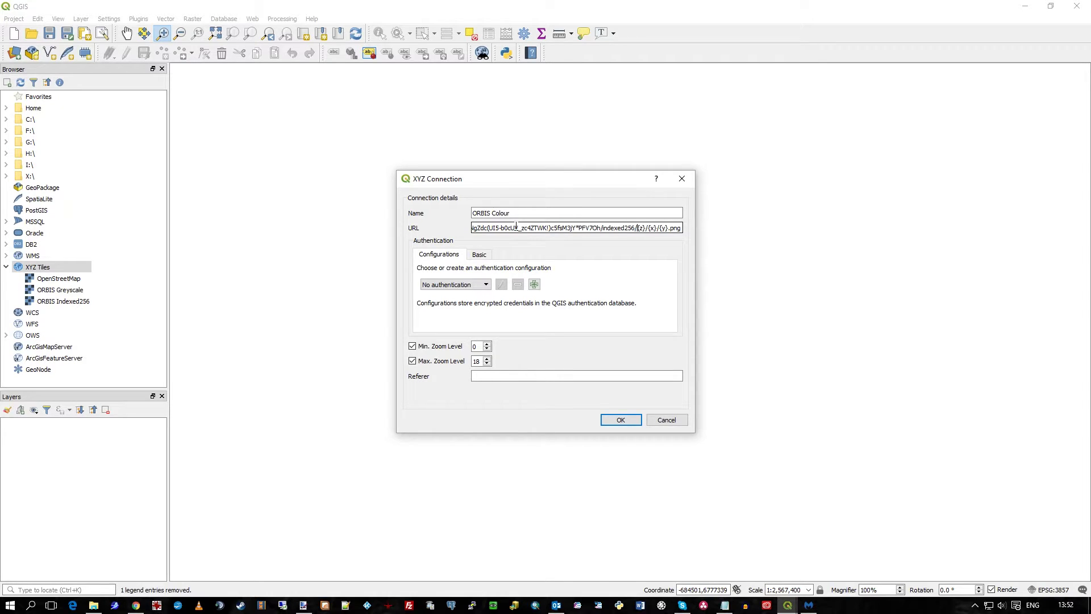
{"action": "key", "text": "shift+Right"}
{"action": "key", "text": "shift+Right"}
{"action": "key", "text": "shift+Right"}
{"action": "key", "text": "shift+Right"}
{"action": "key", "text": "shift+Right"}
{"action": "key", "text": "shift+Right"}
{"action": "key", "text": "shift+Right"}
{"action": "key", "text": "shift+Right"}
{"action": "key", "text": "shift+Right"}
{"action": "key", "text": "shift+Right"}
{"action": "key", "text": "shift+Right"}
{"action": "key", "text": "Right"}
{"action": "key", "text": "Right"}
{"action": "key", "text": "shift+Right"}
{"action": "key", "text": "shift+Right"}
{"action": "key", "text": "Right"}
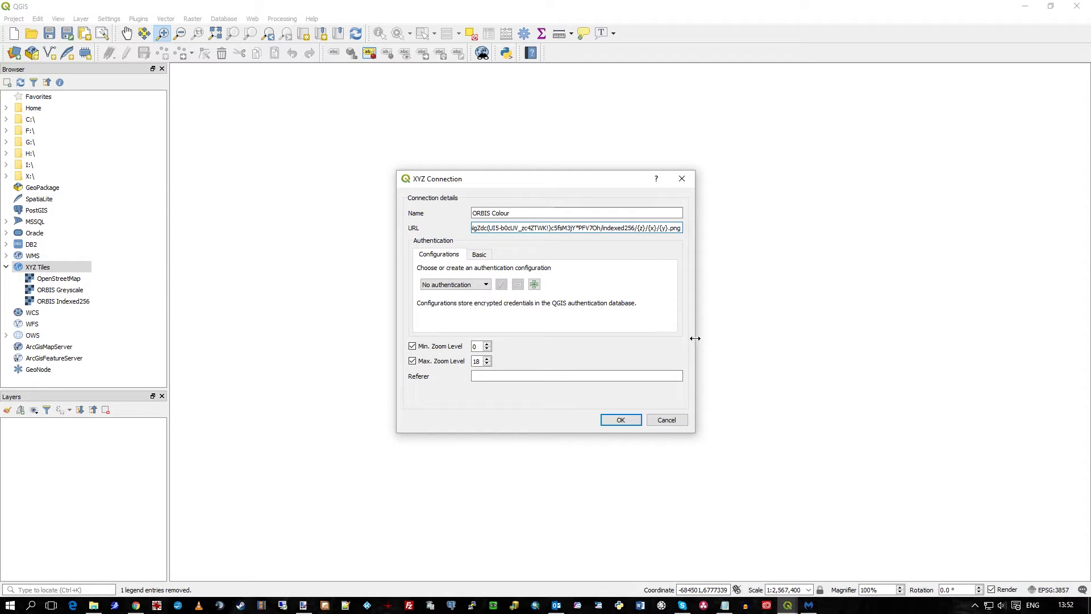
{"action": "double_click", "coordinate": [676, 228]}
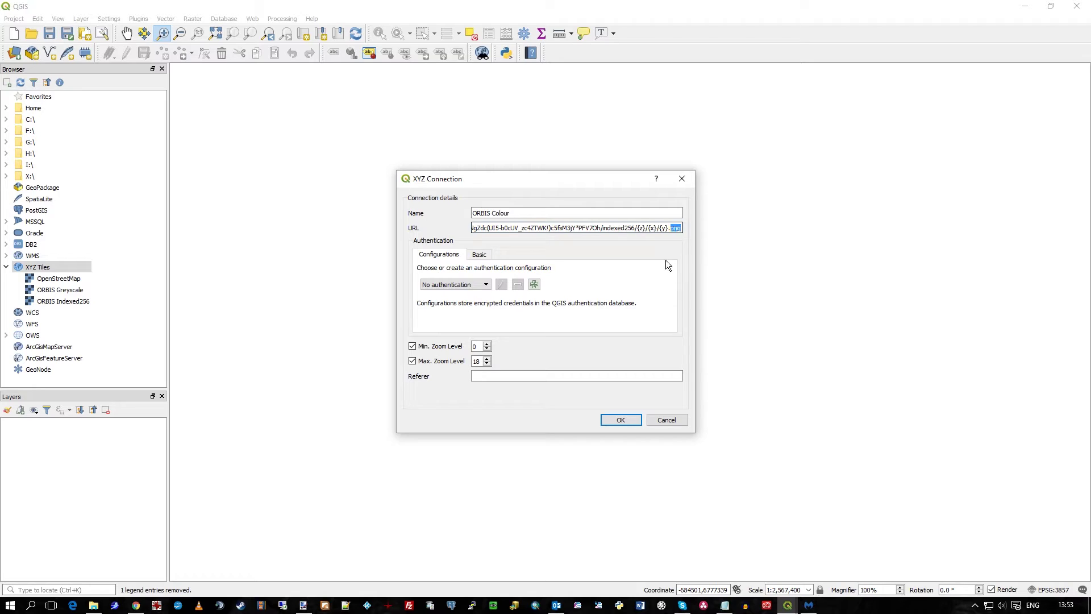
{"action": "left_click", "coordinate": [632, 421]}
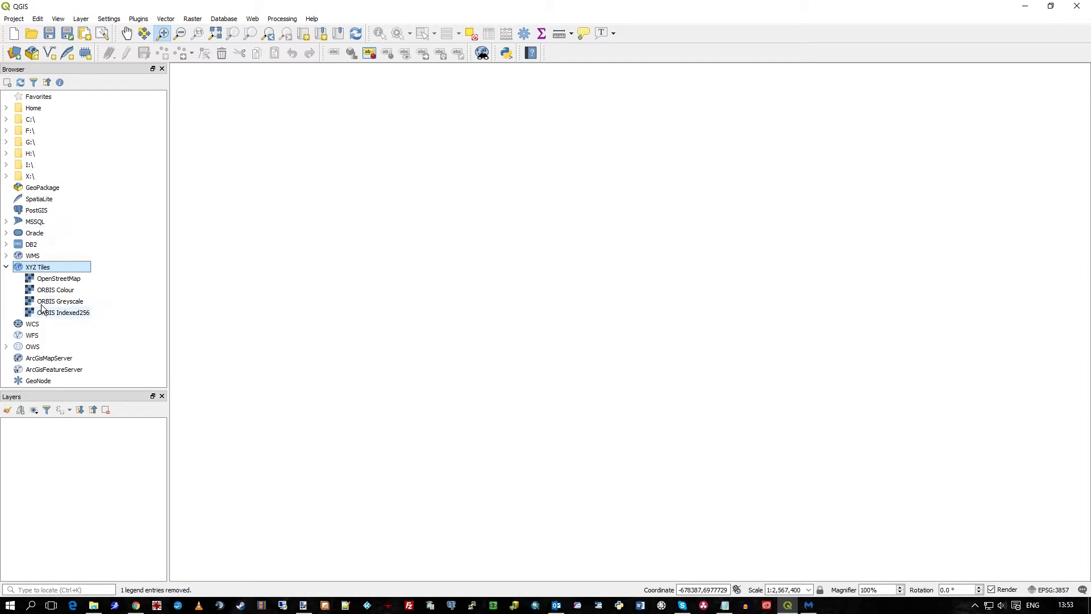
Add ORBIS Colour from the XYZ Tiles list to the project as a map layer.
{"action": "left_click", "coordinate": [54, 290]}
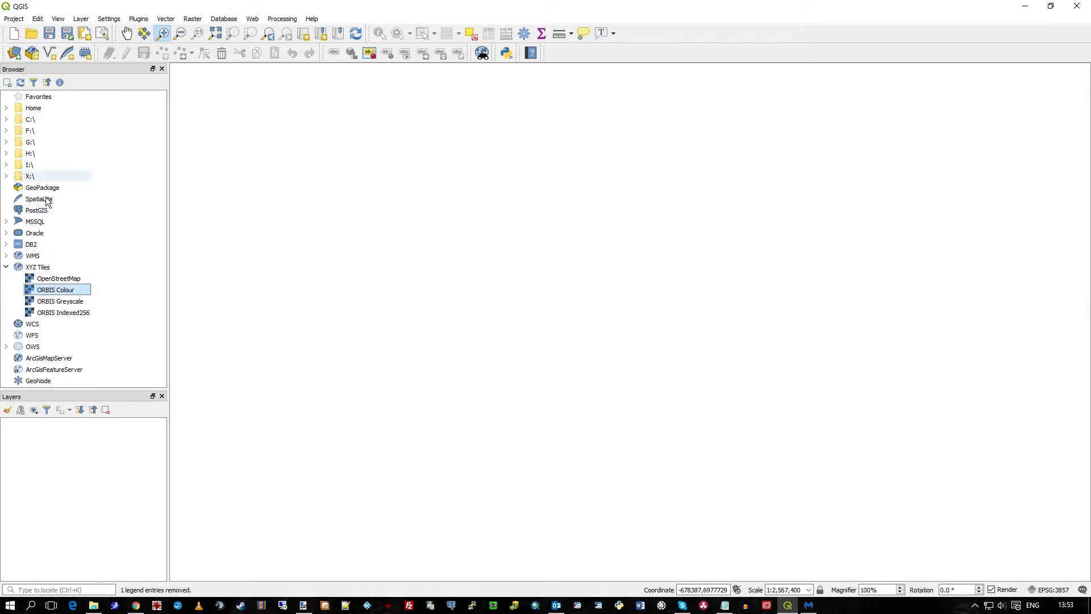
{"action": "double_click", "coordinate": [41, 292]}
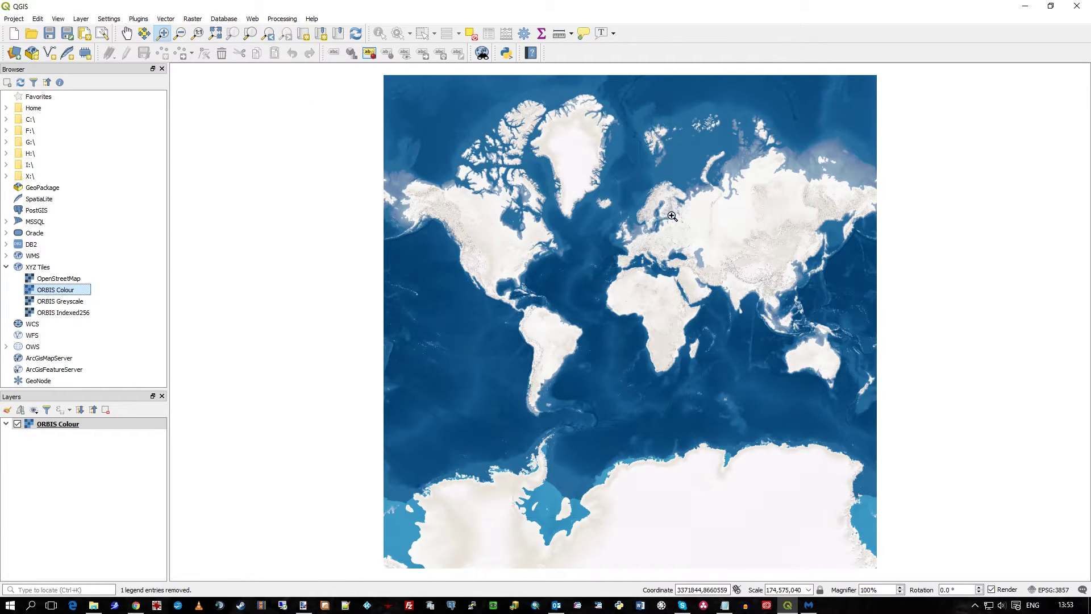
Zoom in from western Europe through Britain and the Midlands to Leicester and Glenfield.
{"action": "left_click_drag", "start_coordinate": [606, 217], "coordinate": [663, 276]}
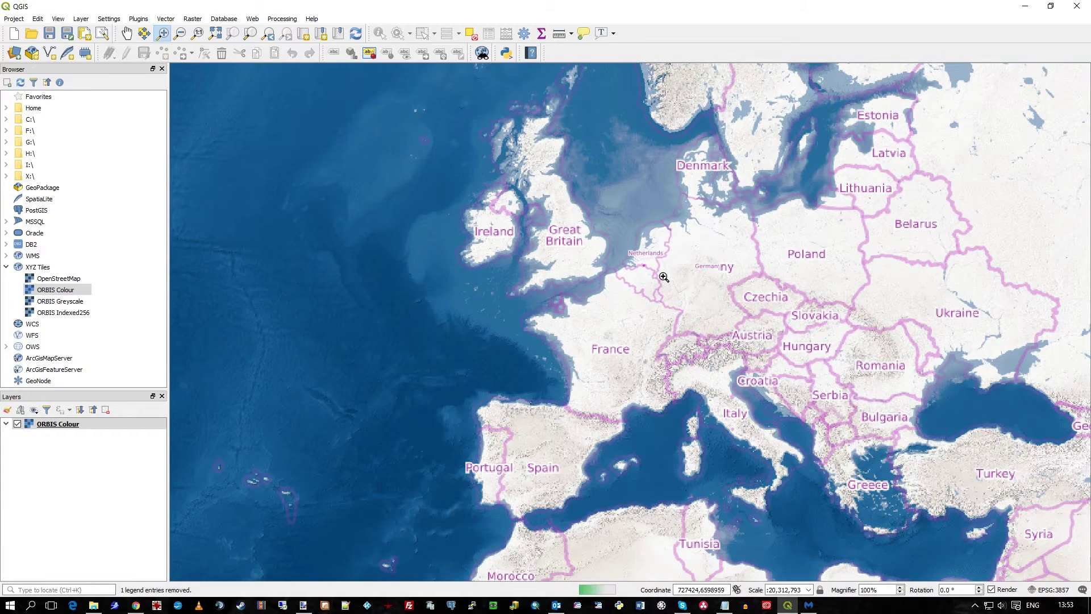
{"action": "left_click_drag", "start_coordinate": [506, 196], "coordinate": [619, 291]}
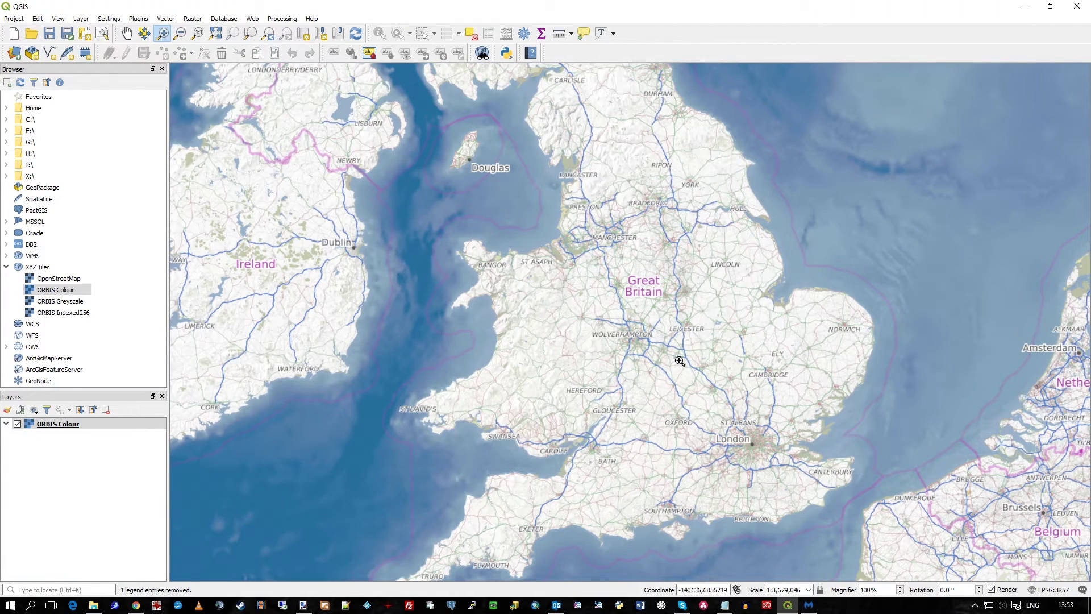
{"action": "left_click_drag", "start_coordinate": [645, 274], "coordinate": [733, 369]}
{"action": "left_click", "coordinate": [615, 342]}
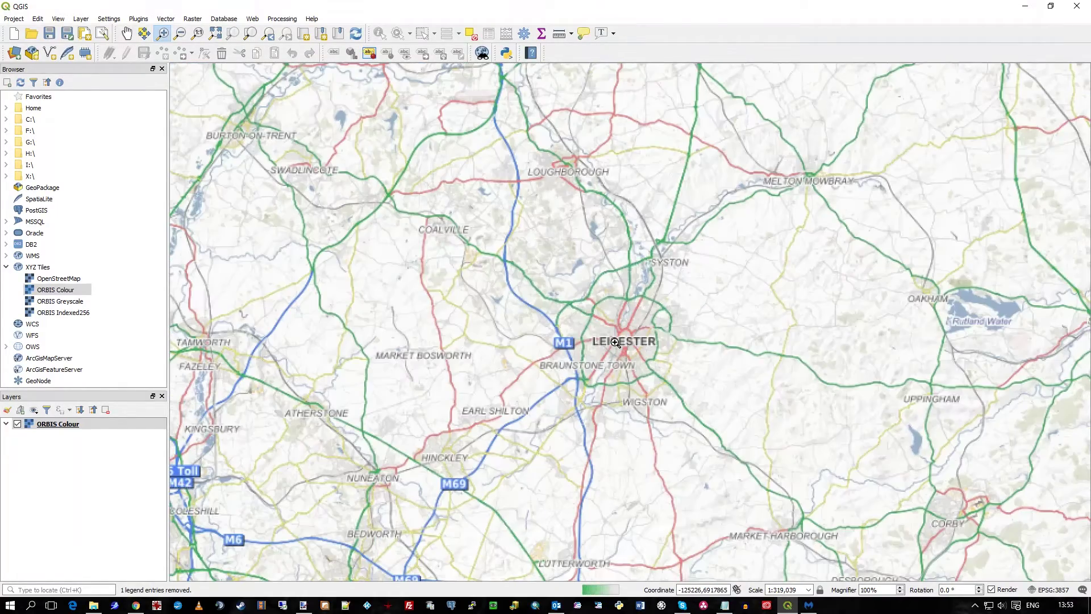
{"action": "left_click", "coordinate": [632, 333]}
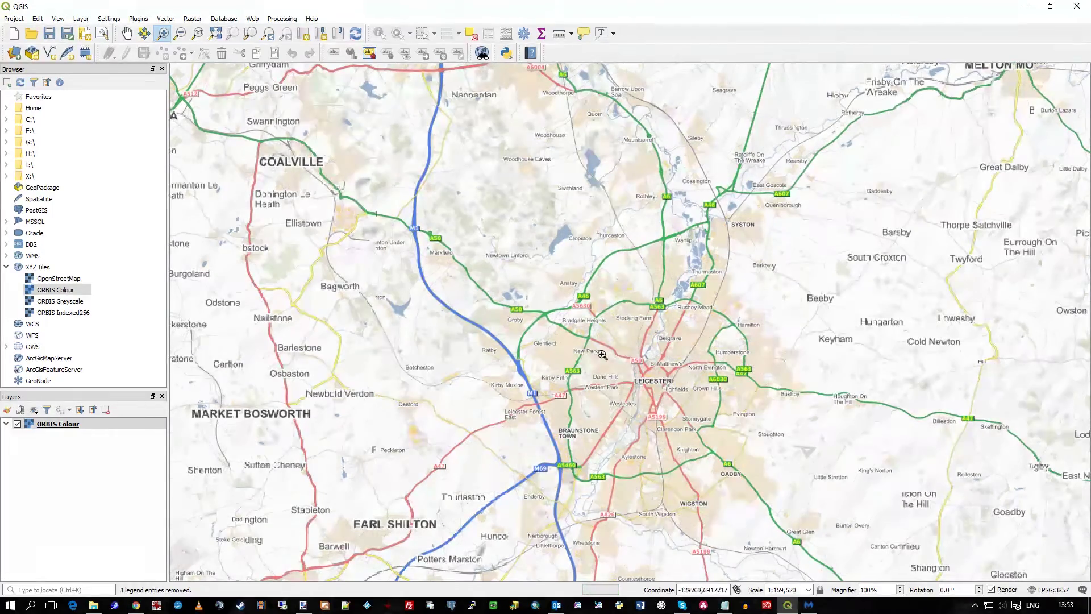
{"action": "left_click", "coordinate": [583, 358]}
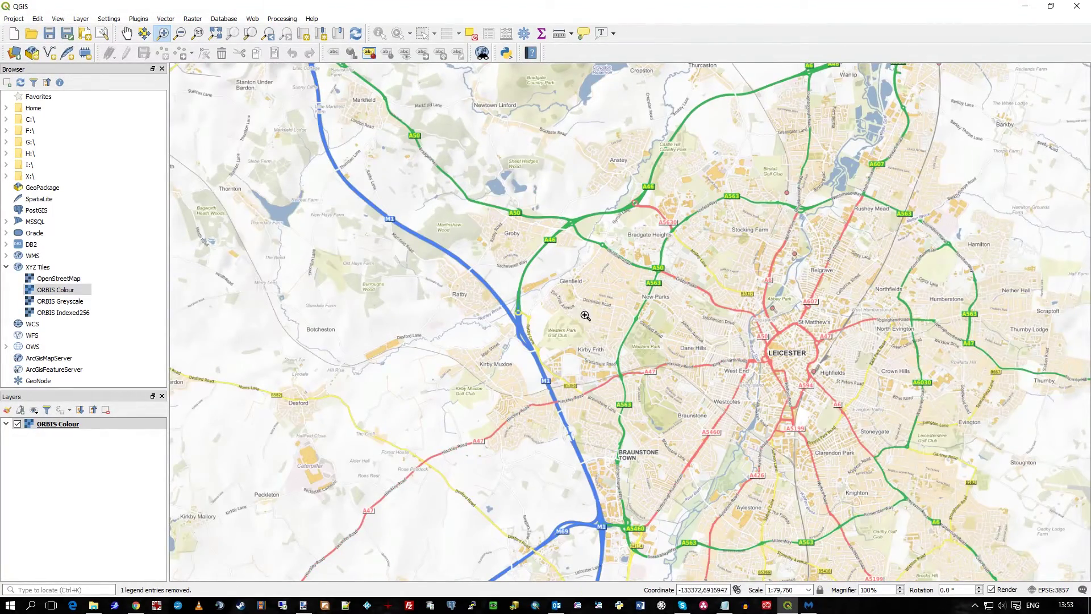
{"action": "left_click", "coordinate": [555, 300]}
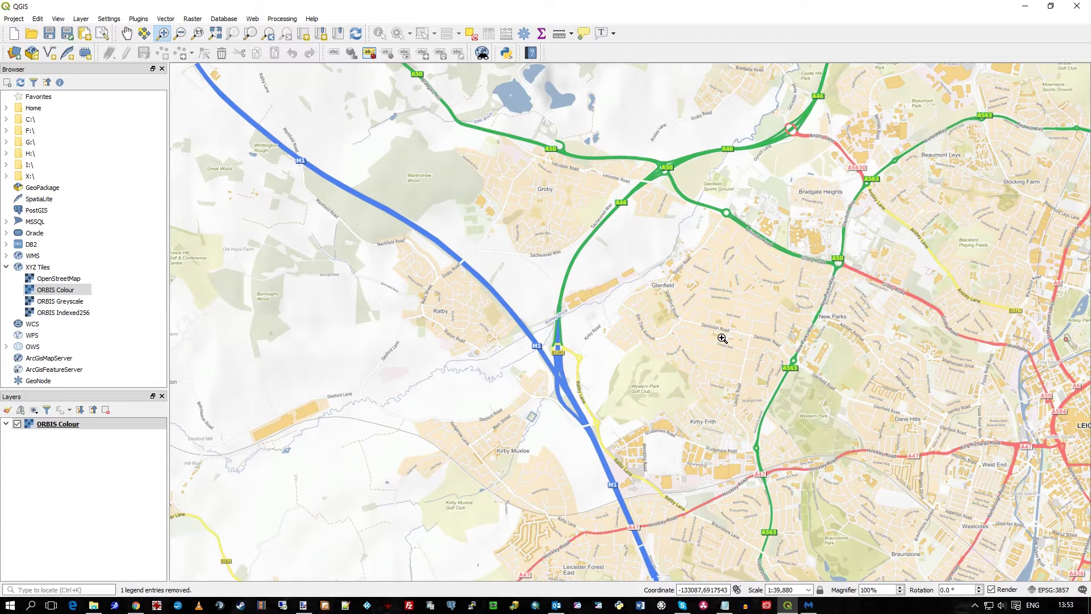
Zoom from Groby to street level near Dominion Road at 1:8,766.
{"action": "left_click_drag", "start_coordinate": [418, 97], "coordinate": [1042, 553]}
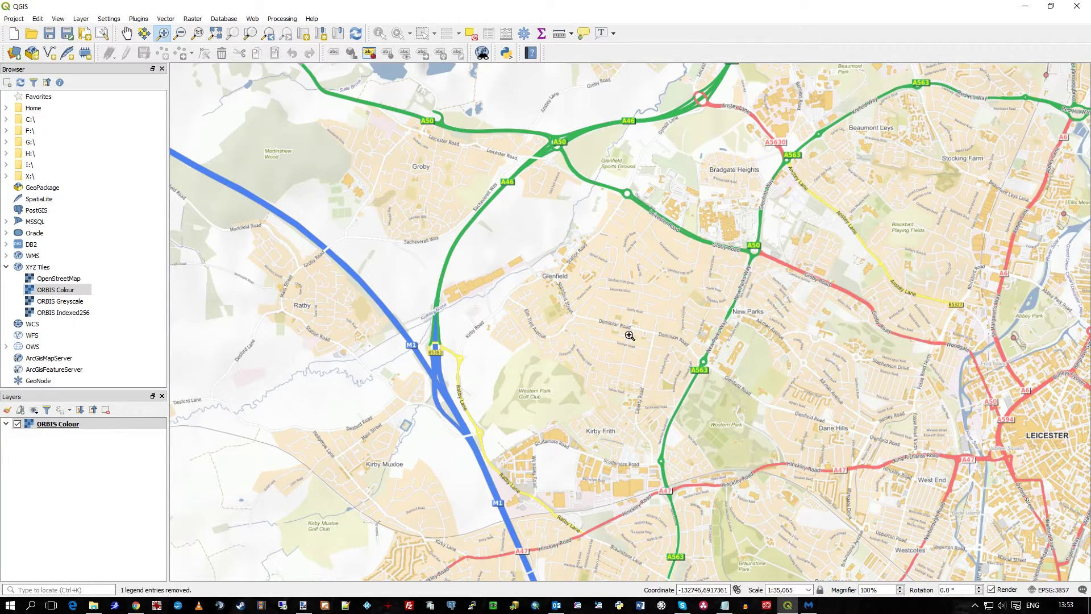
{"action": "left_click", "coordinate": [594, 317]}
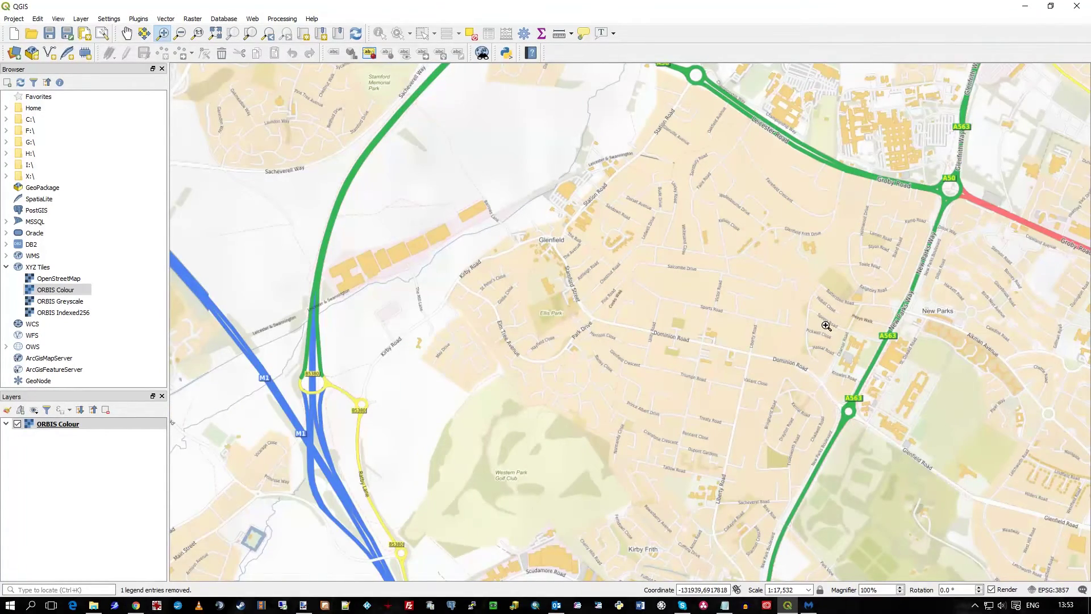
{"action": "left_click", "coordinate": [636, 322]}
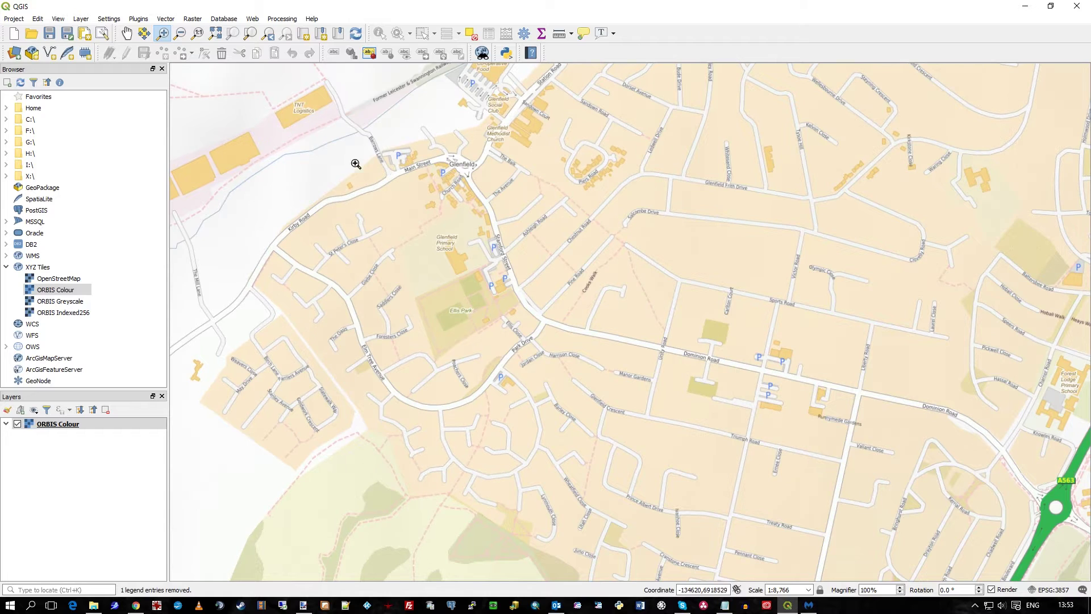
Pan west to show the M1 junction and Widdowson Group area, then select ORBIS Colour.
{"action": "left_click", "coordinate": [126, 33]}
{"action": "left_click_drag", "start_coordinate": [341, 273], "coordinate": [835, 242]}
{"action": "left_click_drag", "start_coordinate": [733, 391], "coordinate": [595, 304]}
{"action": "left_click_drag", "start_coordinate": [887, 339], "coordinate": [890, 411]}
{"action": "left_click_drag", "start_coordinate": [822, 344], "coordinate": [877, 390]}
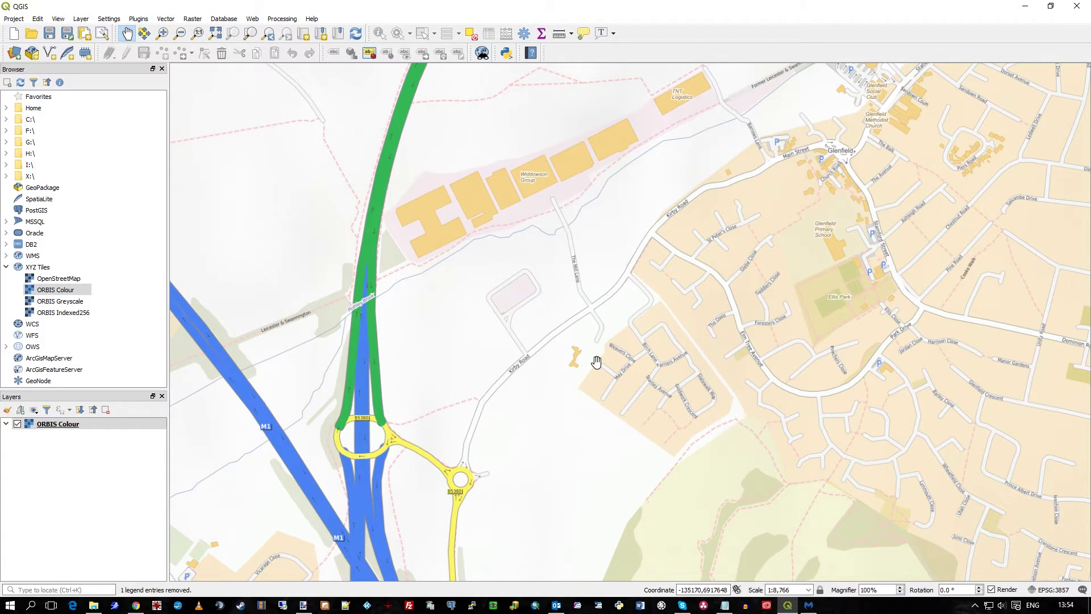
{"action": "left_click", "coordinate": [32, 427]}
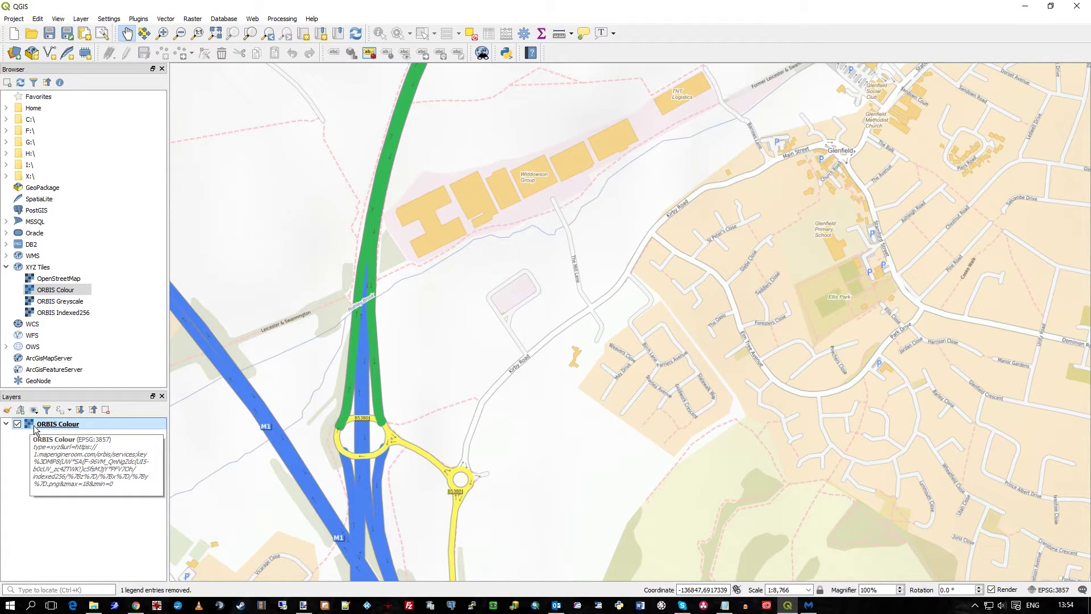
{"action": "right_click", "coordinate": [50, 428]}
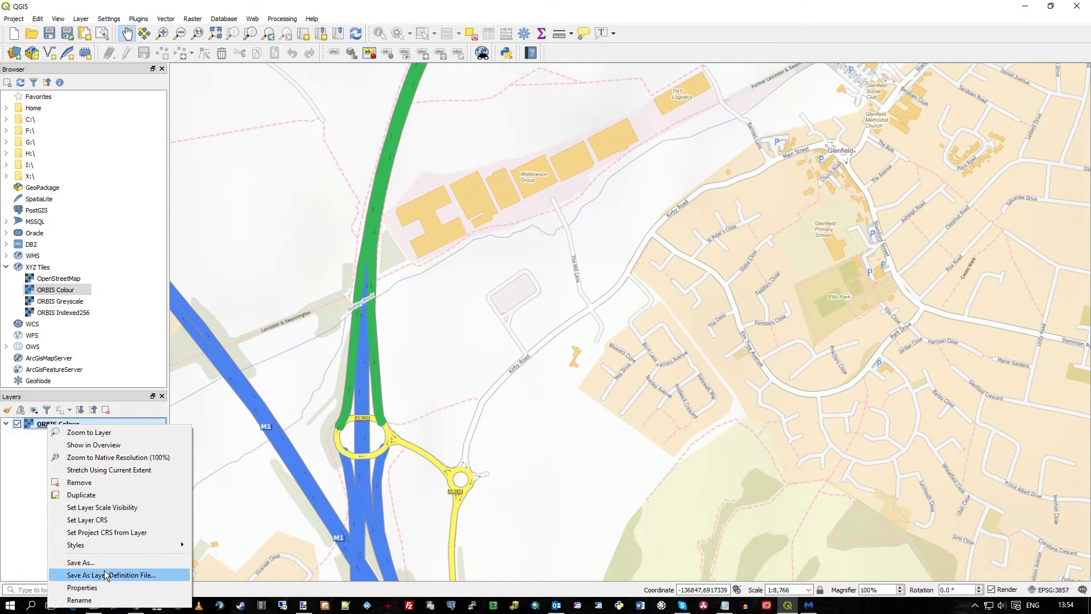
{"action": "left_click", "coordinate": [101, 587]}
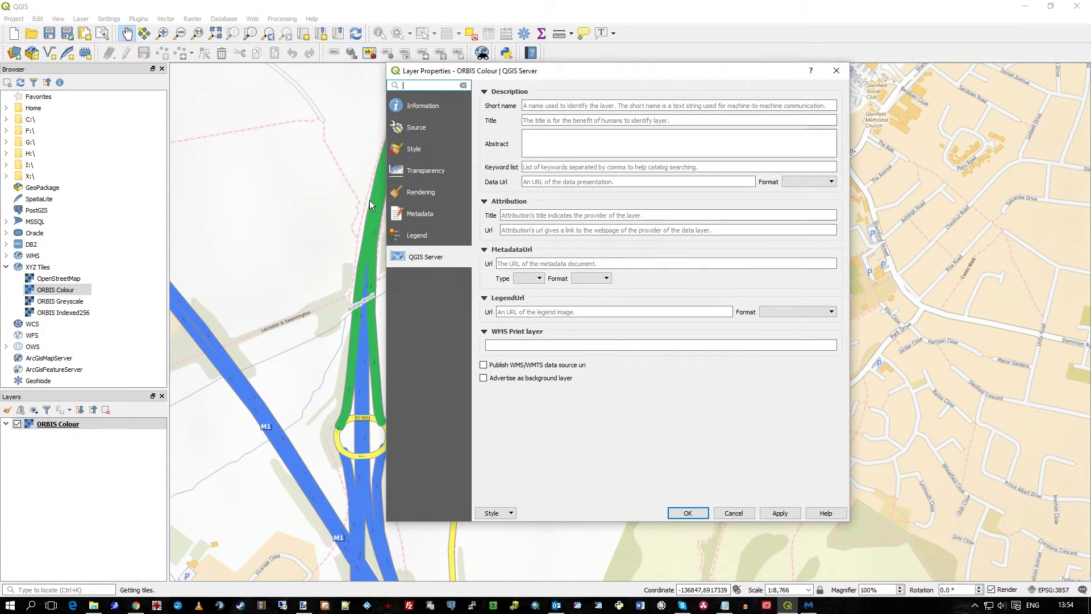
{"action": "left_click", "coordinate": [418, 127]}
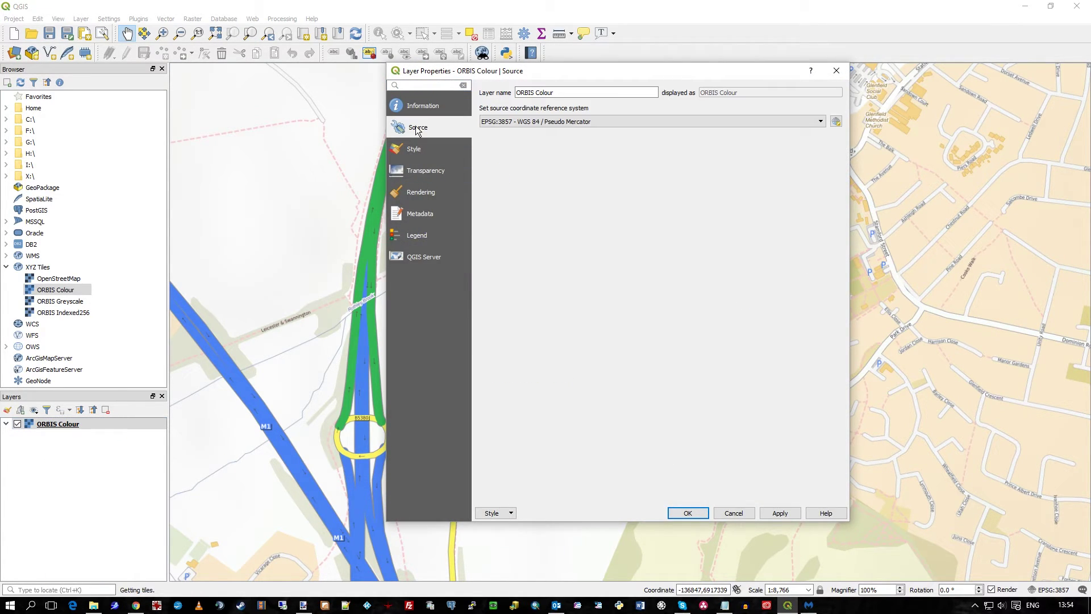
{"action": "left_click", "coordinate": [506, 125]}
{"action": "left_click", "coordinate": [503, 122]}
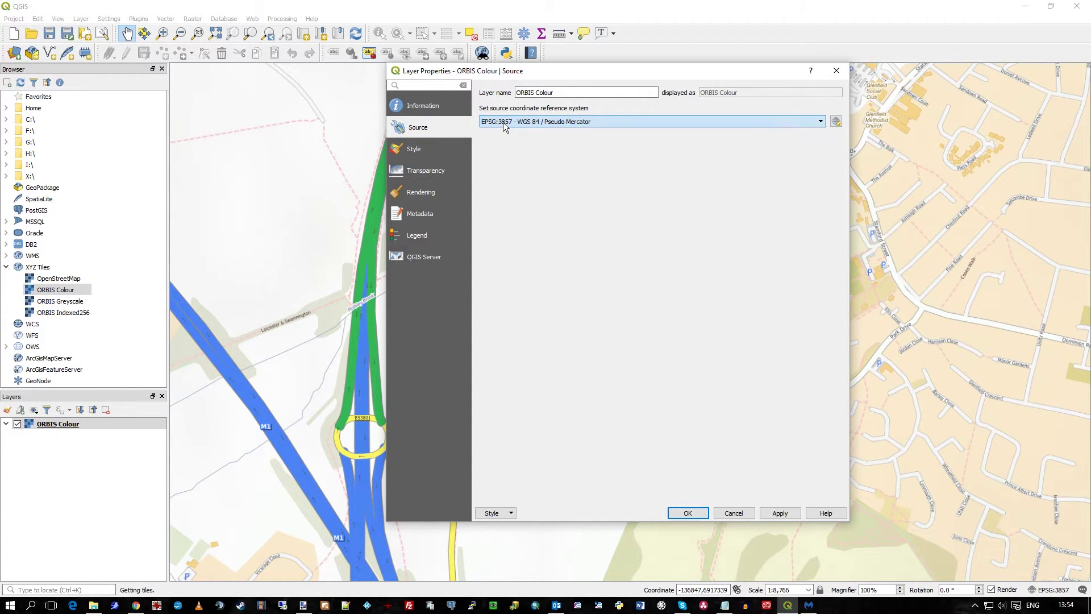
{"action": "left_click", "coordinate": [421, 105]}
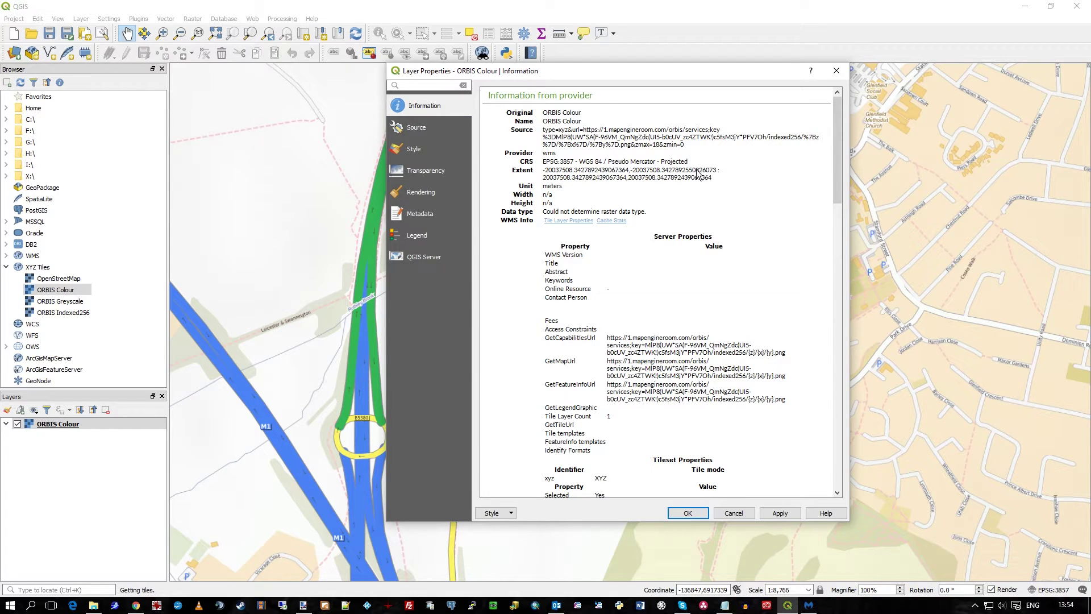
{"action": "mouse_move", "coordinate": [838, 174]}
{"action": "left_mouse_down"}
{"action": "mouse_move", "coordinate": [836, 273]}
{"action": "mouse_move", "coordinate": [834, 177]}
{"action": "left_mouse_up"}
{"action": "left_click_drag", "start_coordinate": [551, 242], "coordinate": [596, 242]}
{"action": "left_click", "coordinate": [599, 267]}
{"action": "scroll", "coordinate": [642, 289], "scroll_direction": "down", "scroll_amount": 12}
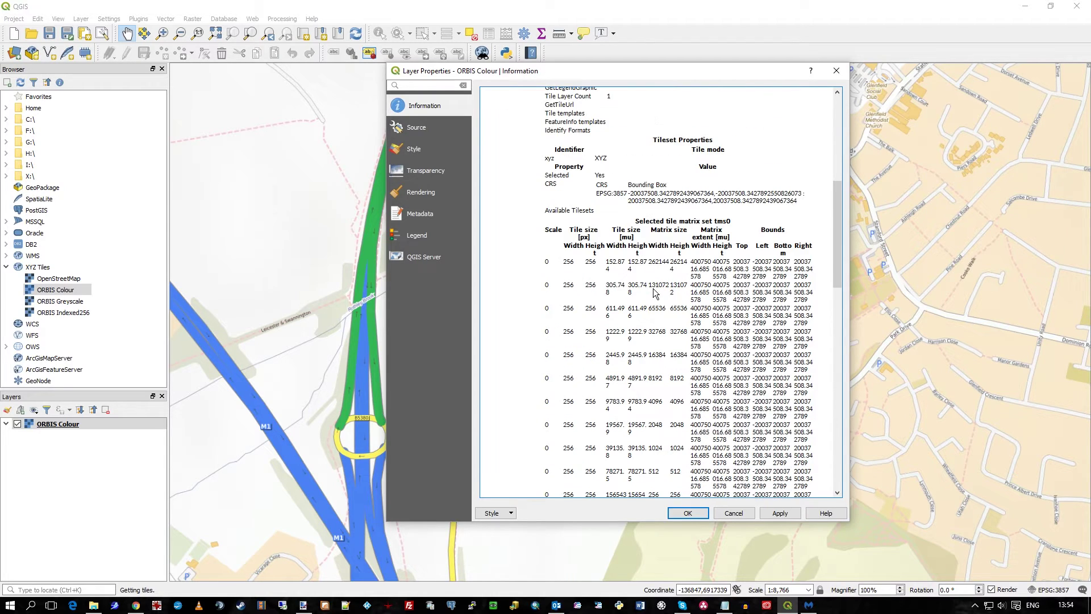
{"action": "scroll", "coordinate": [664, 290], "scroll_direction": "down", "scroll_amount": 8}
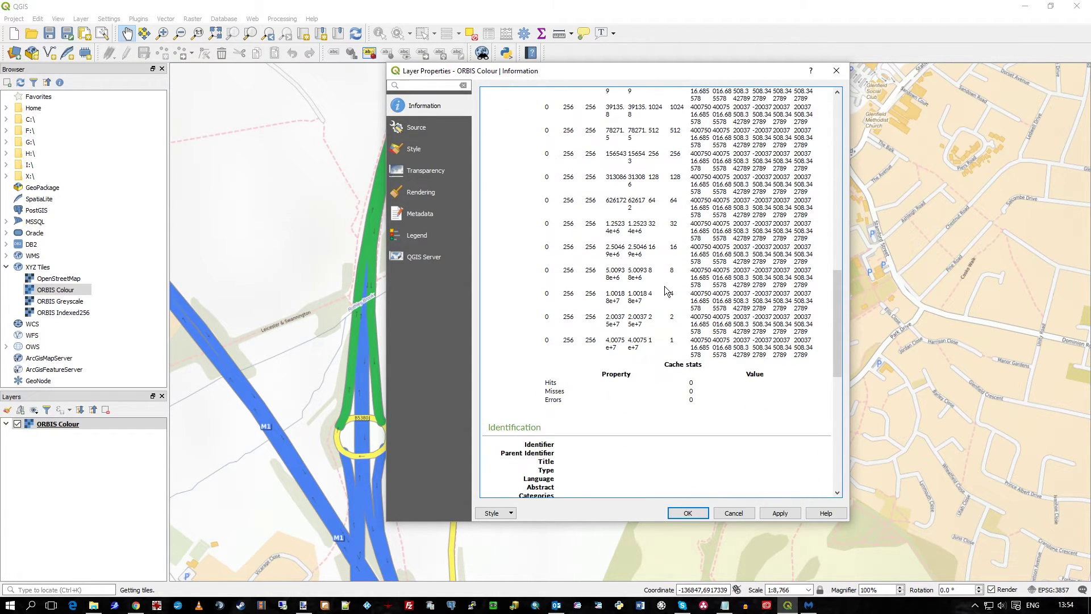
{"action": "scroll", "coordinate": [641, 385], "scroll_direction": "up", "scroll_amount": 8}
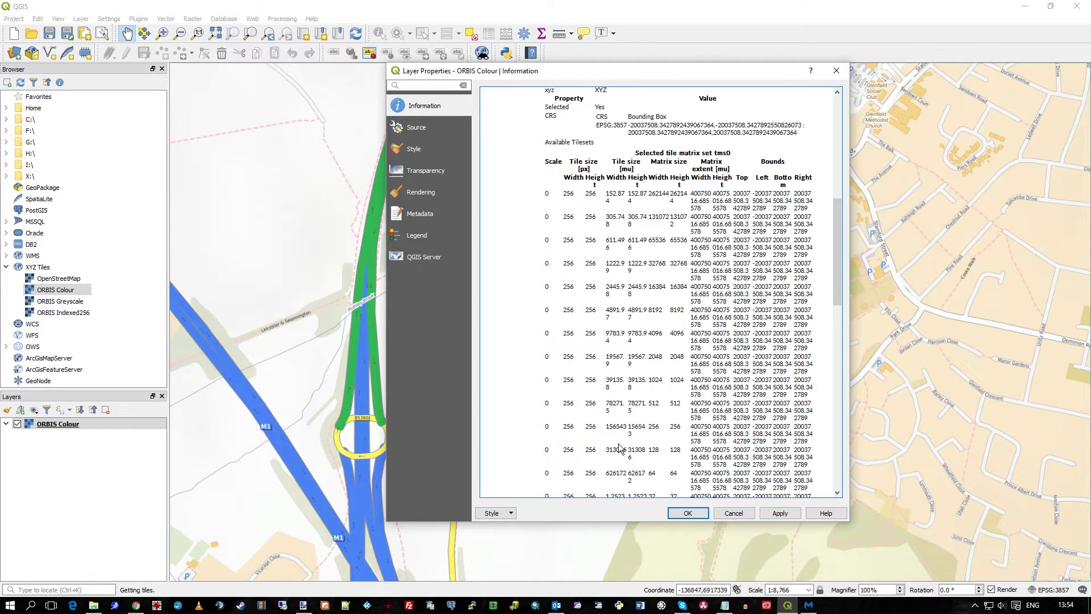
{"action": "scroll", "coordinate": [626, 432], "scroll_direction": "down", "scroll_amount": 9}
{"action": "scroll", "coordinate": [640, 403], "scroll_direction": "up", "scroll_amount": 11}
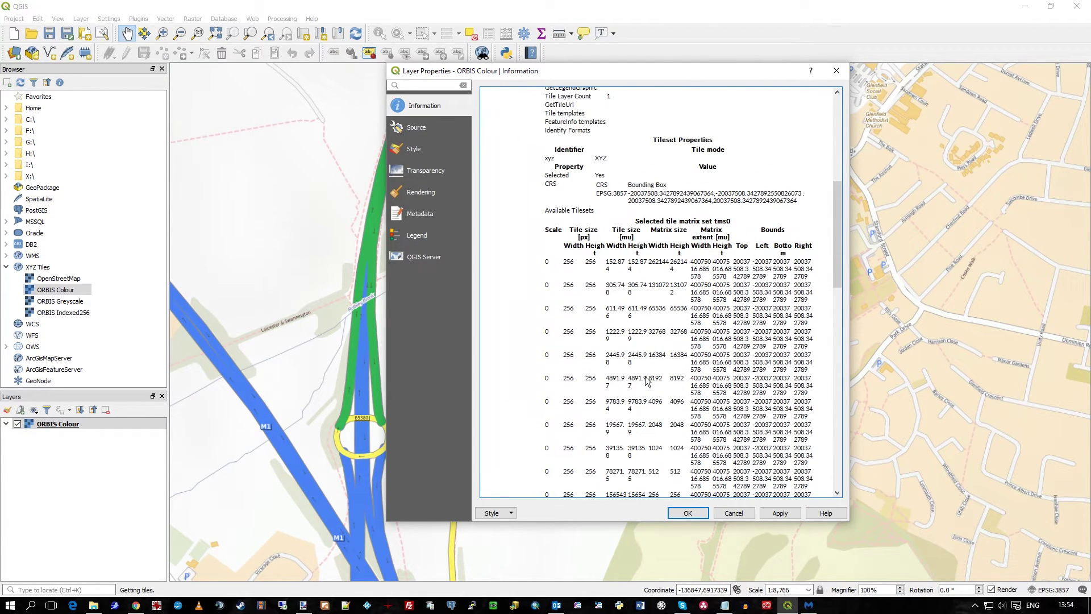
{"action": "scroll", "coordinate": [603, 301], "scroll_direction": "down", "scroll_amount": 8}
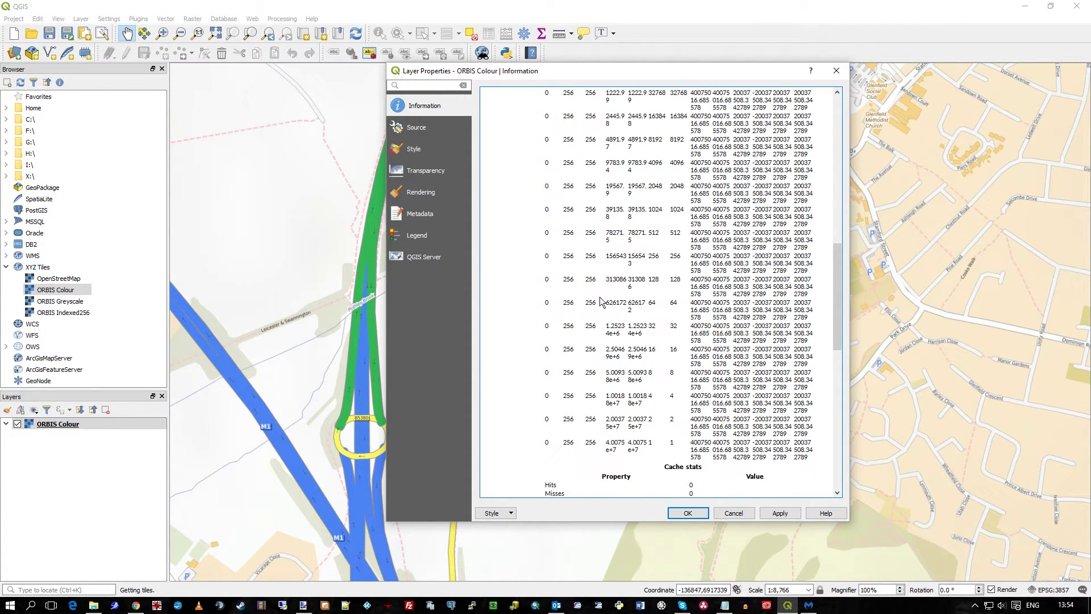
{"action": "scroll", "coordinate": [618, 323], "scroll_direction": "down", "scroll_amount": 7}
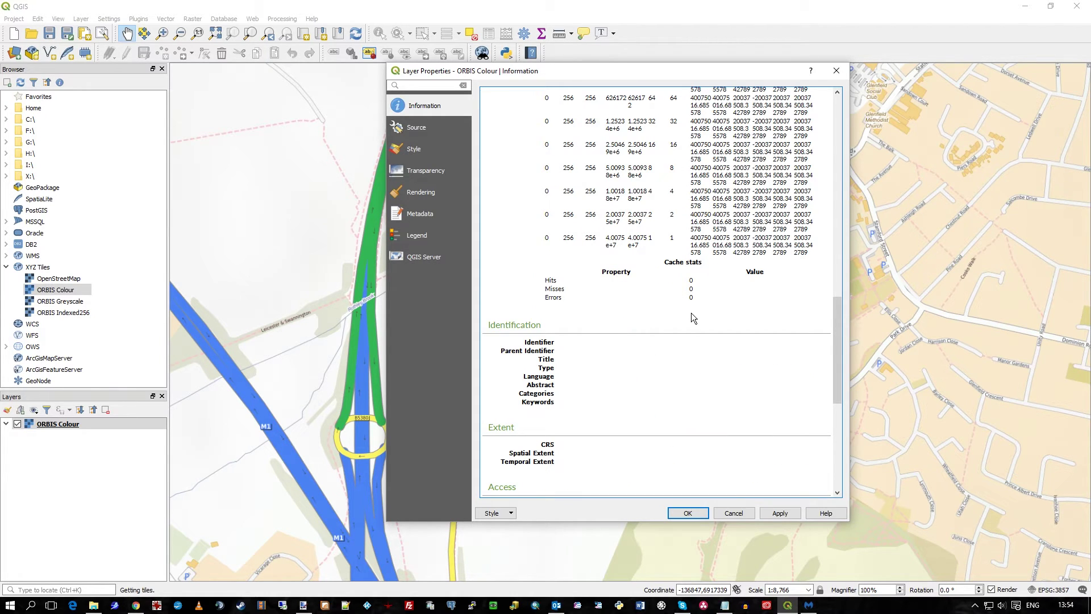
{"action": "scroll", "coordinate": [693, 313], "scroll_direction": "up", "scroll_amount": 2}
{"action": "scroll", "coordinate": [708, 318], "scroll_direction": "up", "scroll_amount": 20}
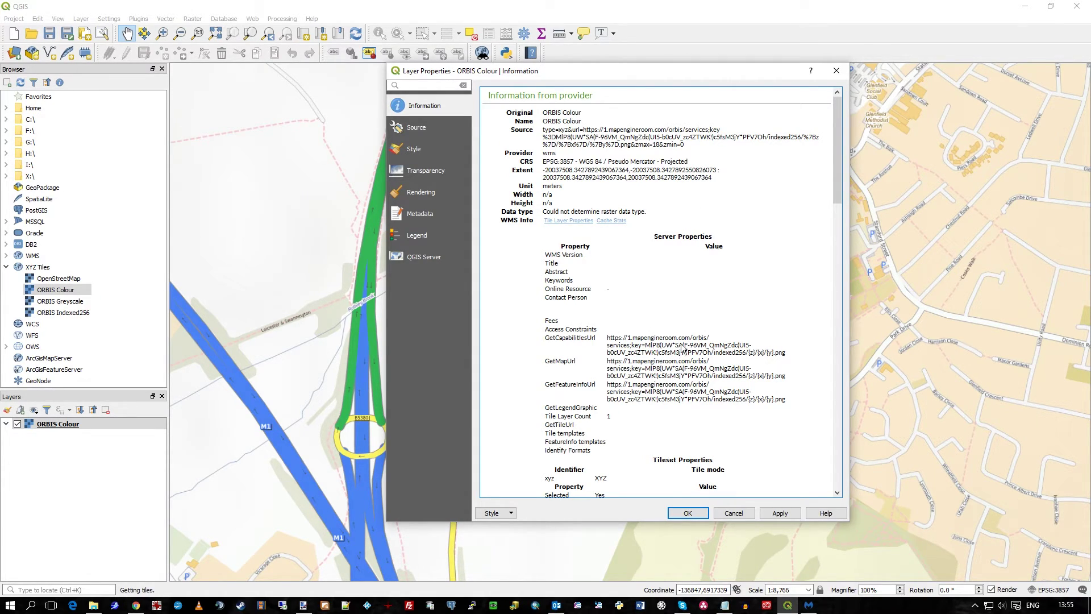
{"action": "left_click", "coordinate": [742, 514]}
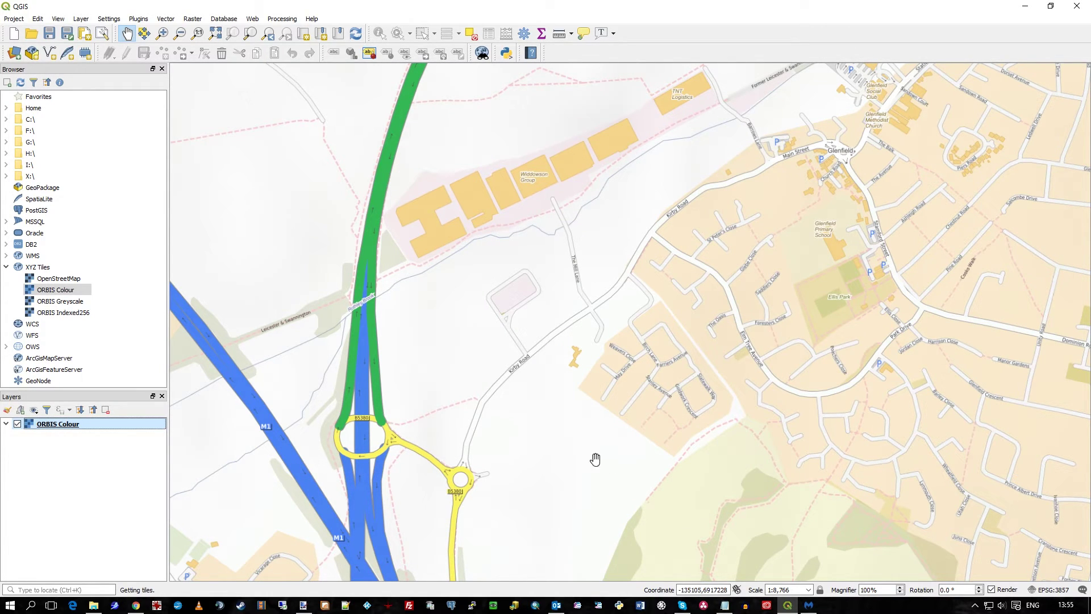
Zoom out from Glenfield until Britain, Ireland and the Low Countries show at 1:4,488,260.
{"action": "left_click", "coordinate": [179, 35]}
{"action": "left_click", "coordinate": [772, 338]}
{"action": "left_click", "coordinate": [699, 283]}
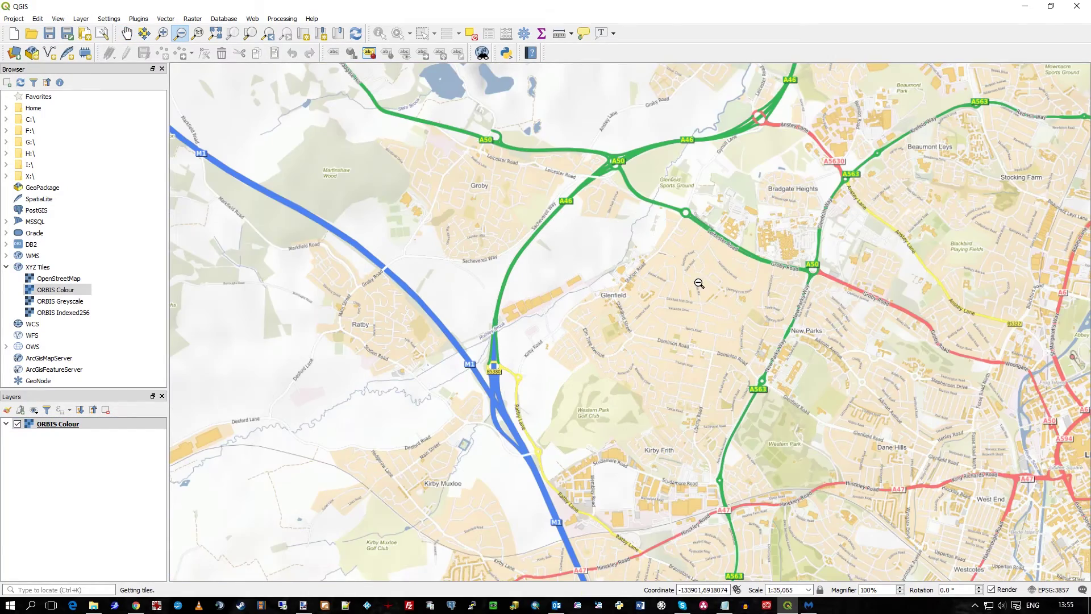
{"action": "left_click", "coordinate": [642, 316]}
{"action": "left_click", "coordinate": [642, 316]}
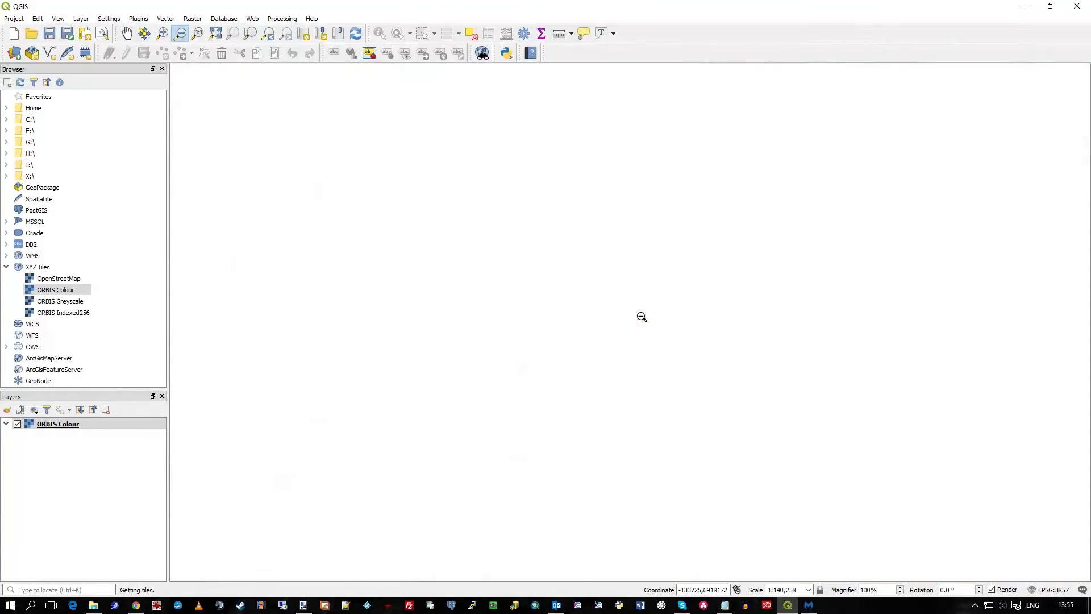
{"action": "left_click", "coordinate": [681, 329]}
{"action": "left_click", "coordinate": [664, 328]}
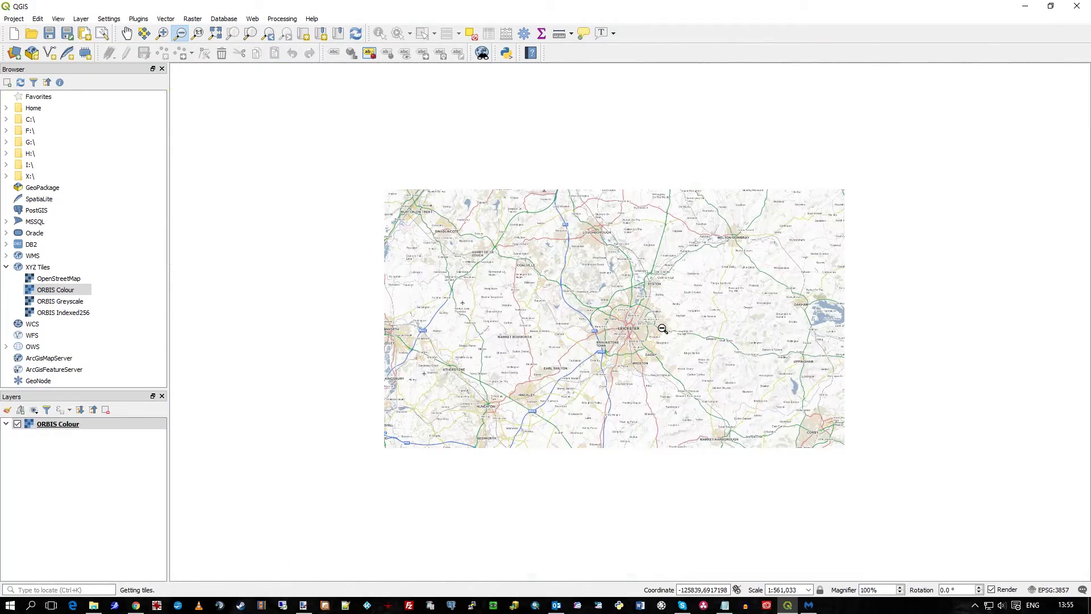
{"action": "left_click", "coordinate": [641, 327]}
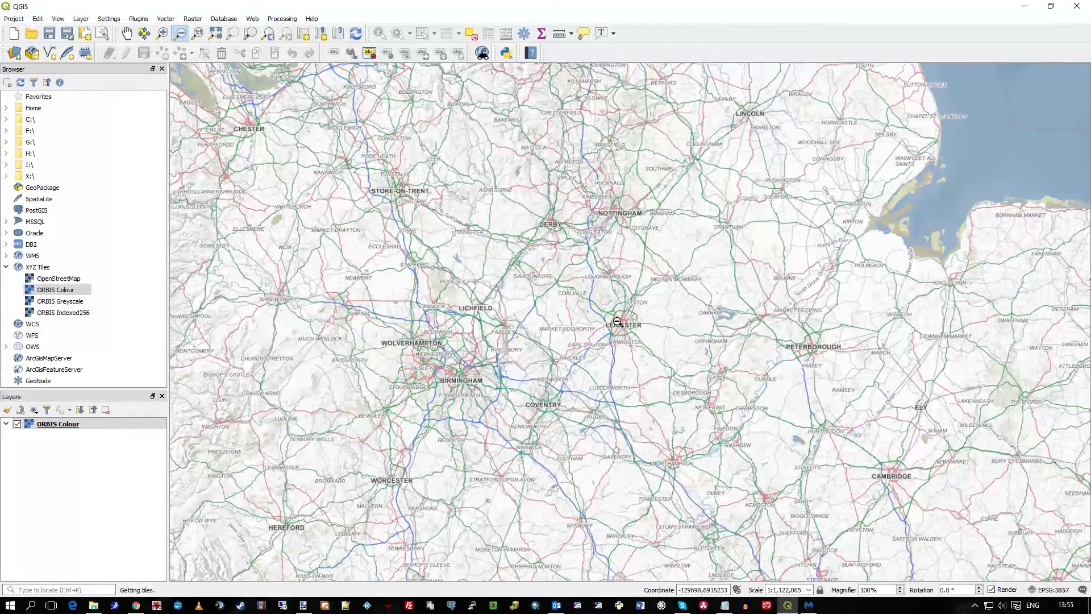
{"action": "left_click", "coordinate": [641, 327]}
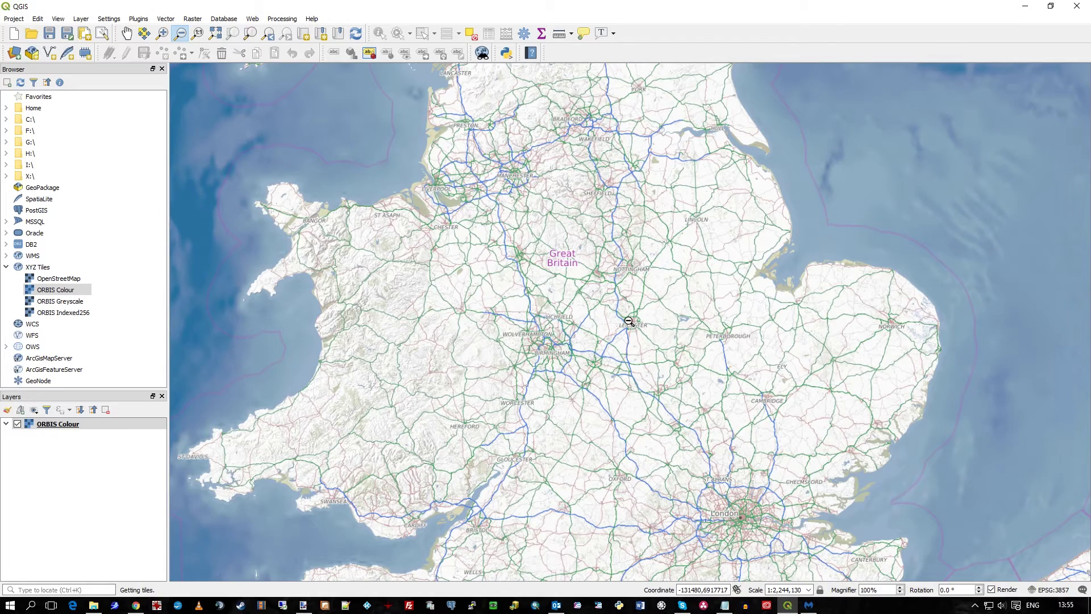
{"action": "left_click", "coordinate": [629, 321]}
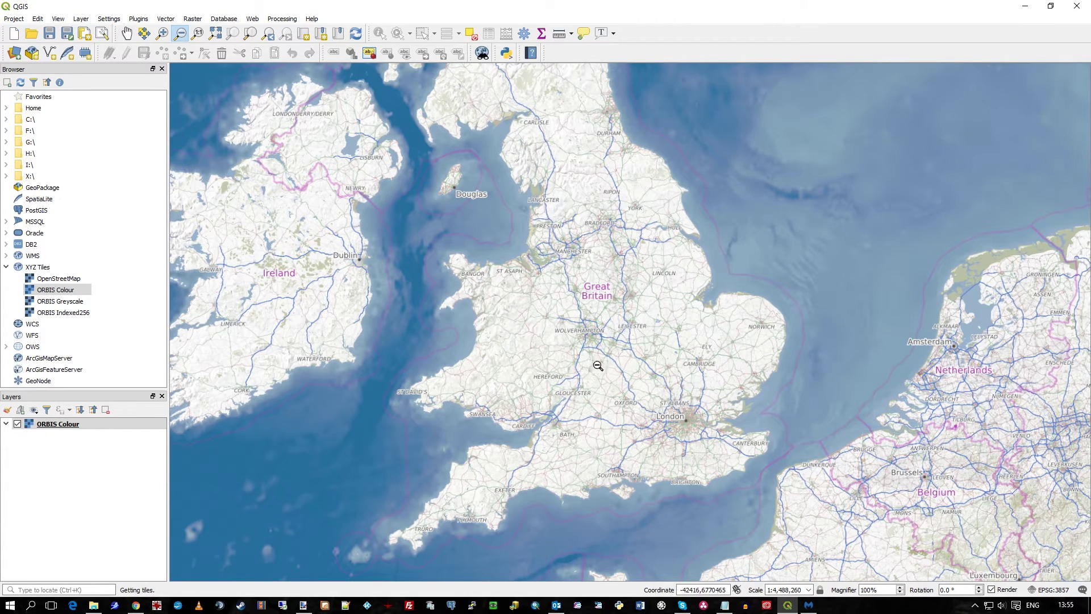
{"action": "left_click", "coordinate": [75, 305]}
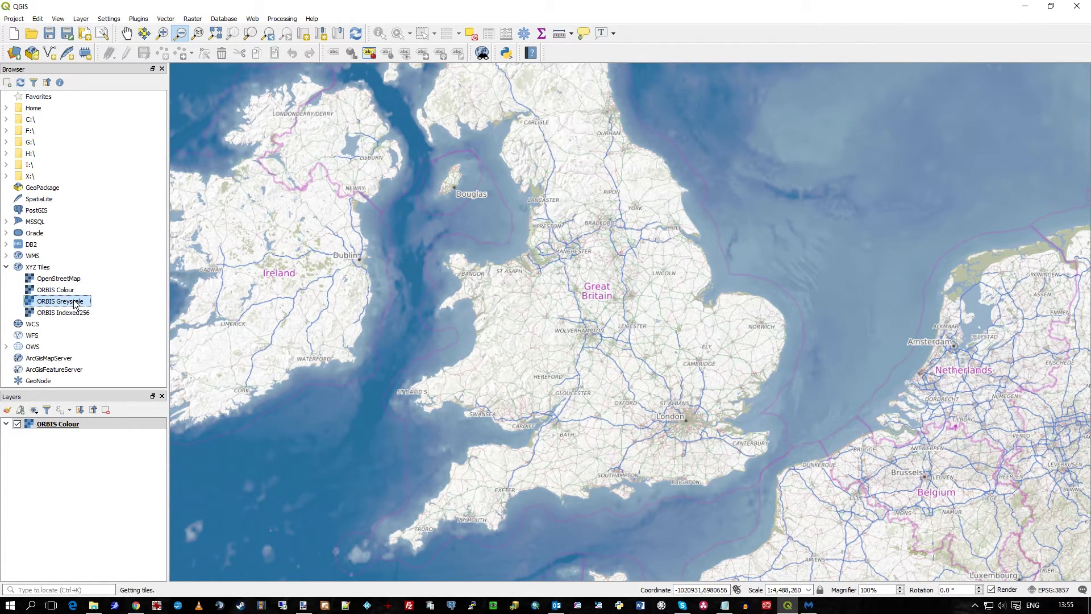
{"action": "right_click", "coordinate": [74, 305]}
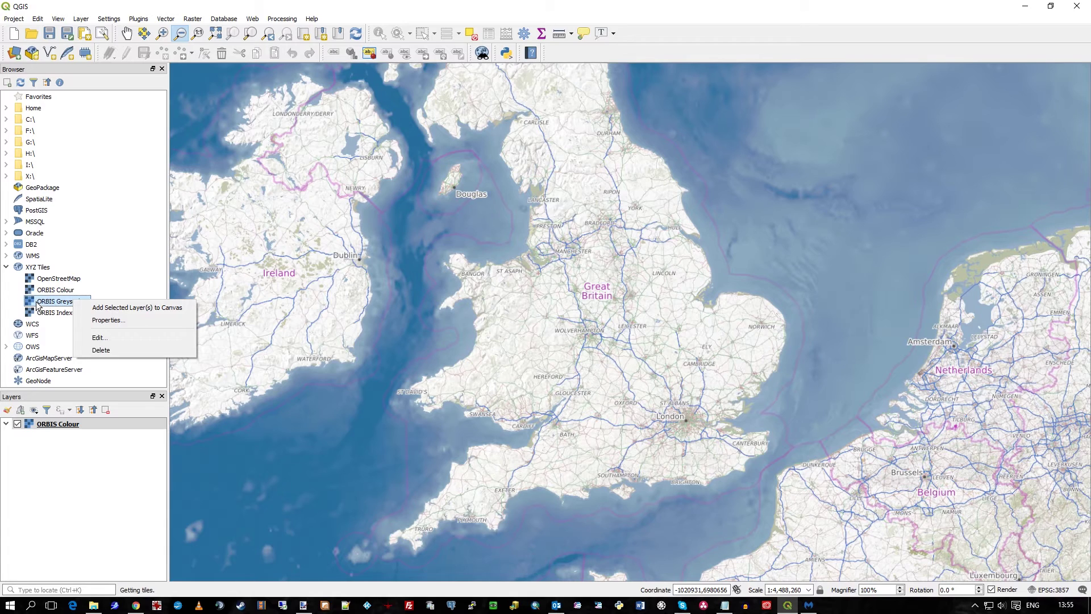
{"action": "left_click", "coordinate": [108, 320]}
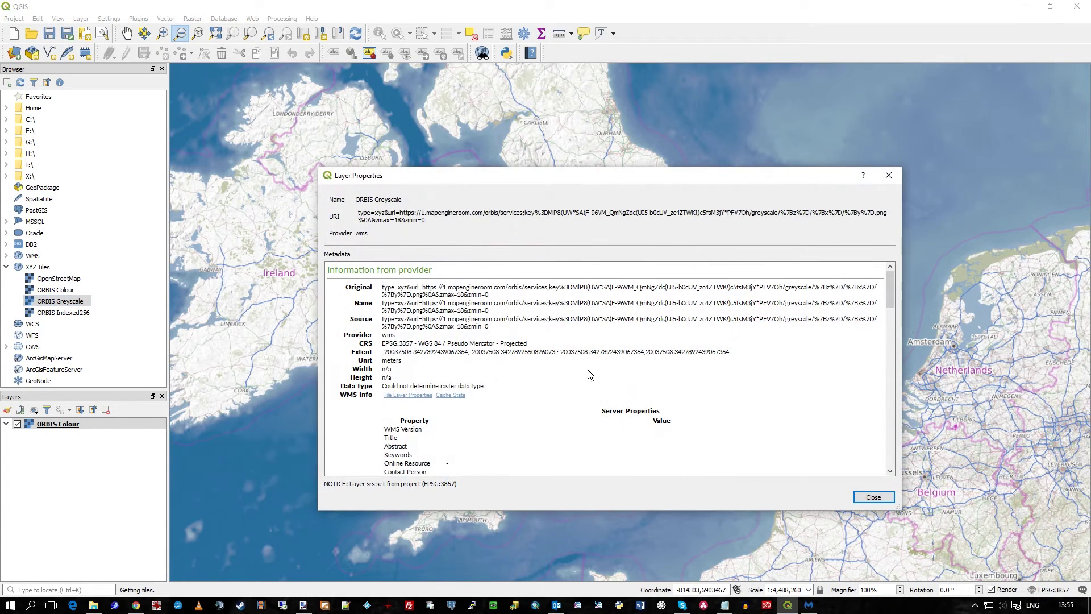
{"action": "left_click", "coordinate": [874, 499]}
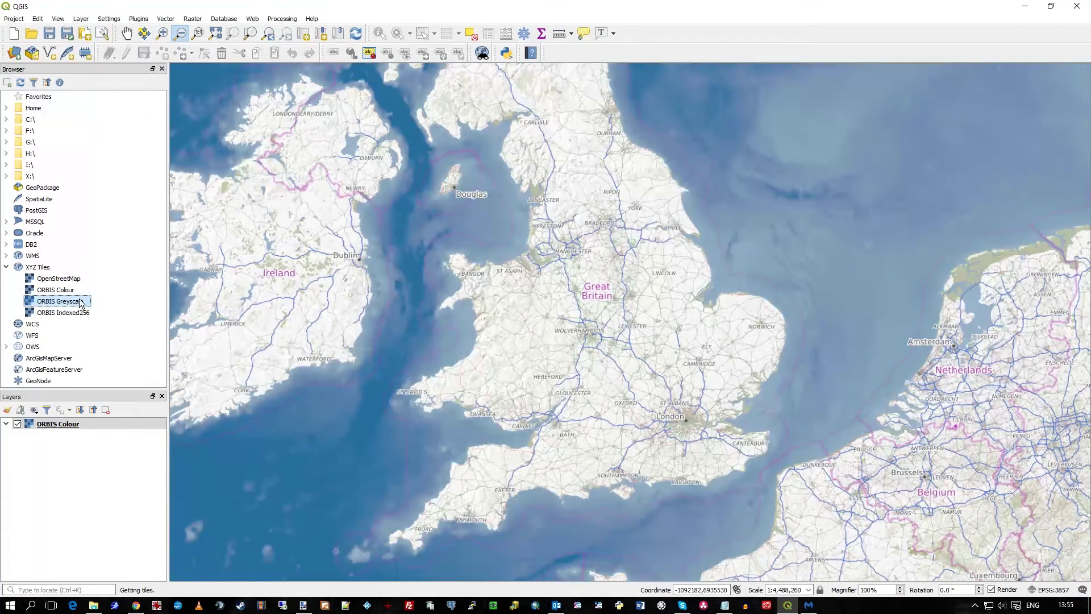
{"action": "right_click", "coordinate": [81, 303]}
{"action": "left_click", "coordinate": [101, 335]}
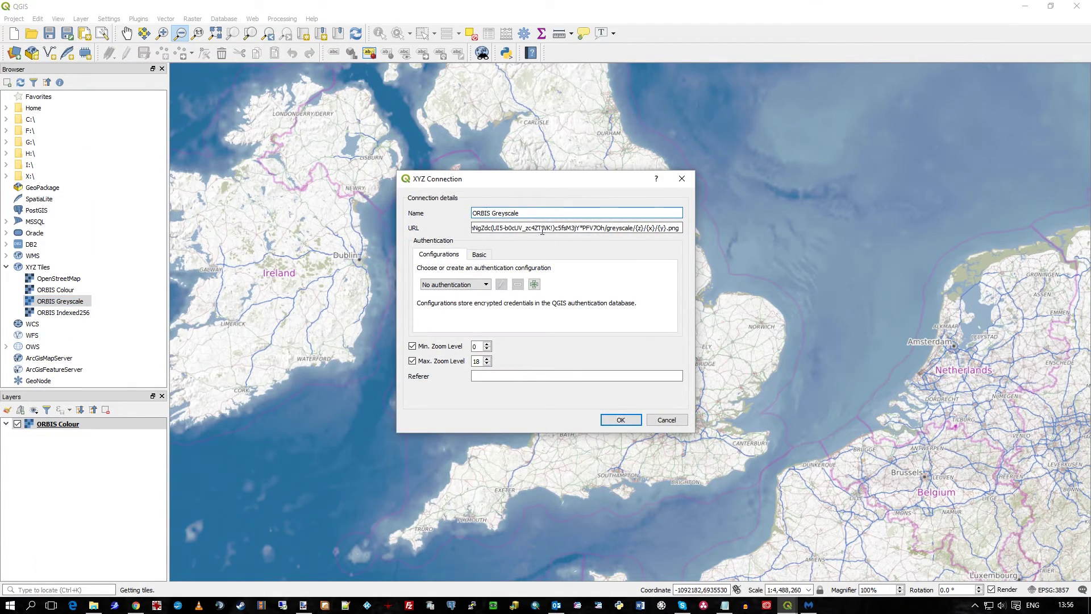
{"action": "left_click_drag", "start_coordinate": [543, 228], "coordinate": [734, 227]}
{"action": "left_click", "coordinate": [646, 228]}
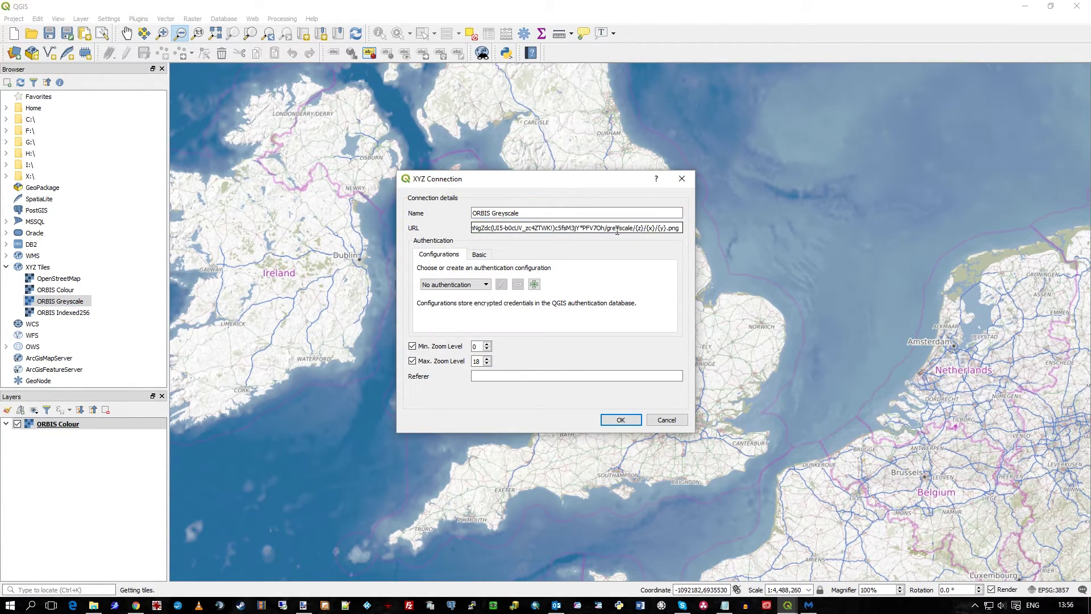
{"action": "double_click", "coordinate": [618, 228]}
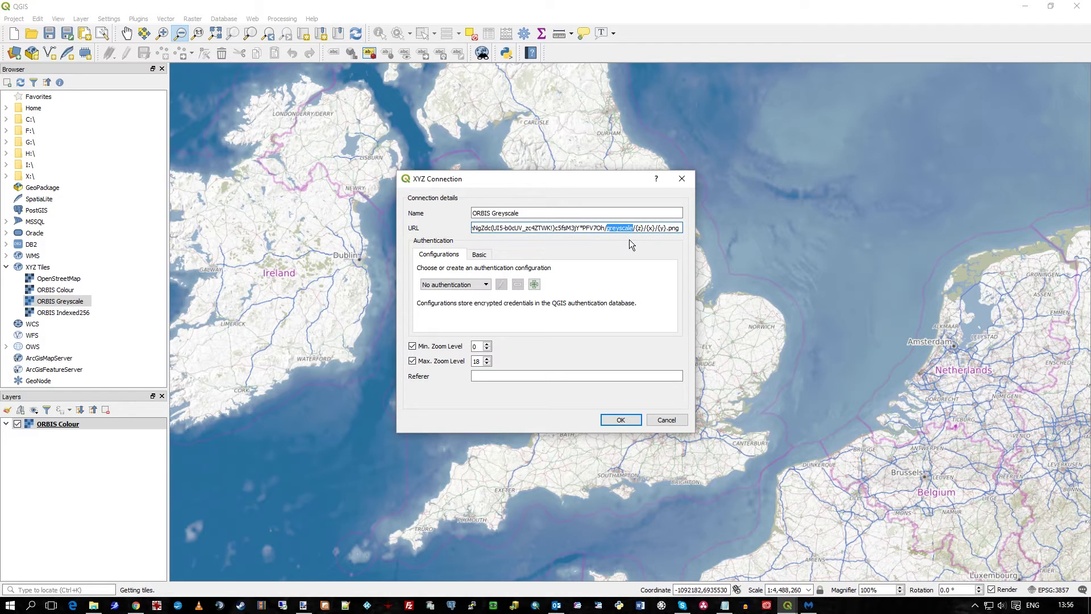
{"action": "left_click", "coordinate": [663, 419]}
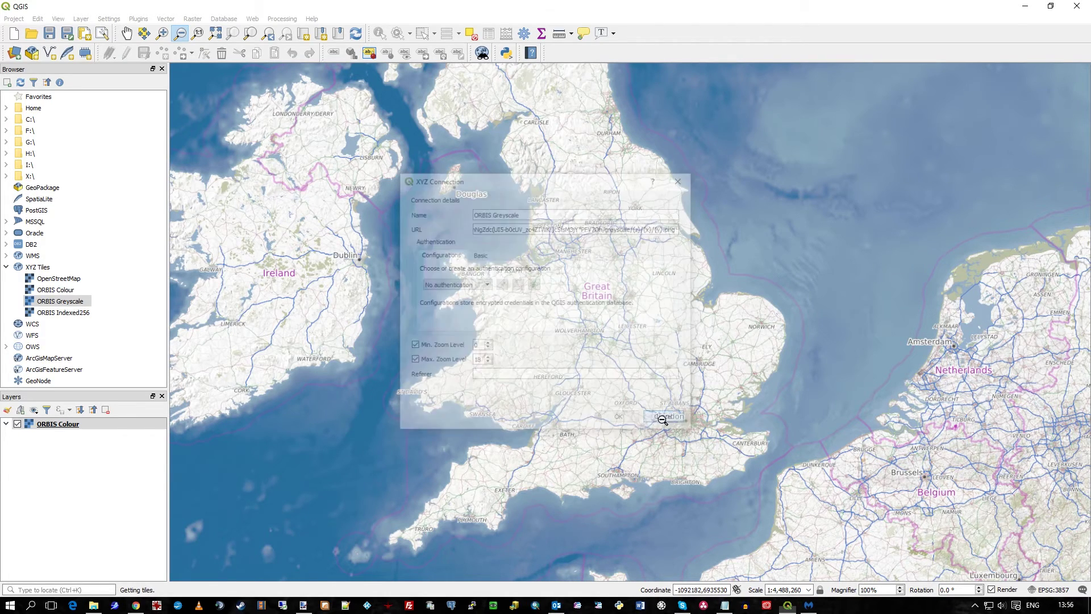
{"action": "right_click", "coordinate": [57, 290]}
{"action": "left_click", "coordinate": [81, 330]}
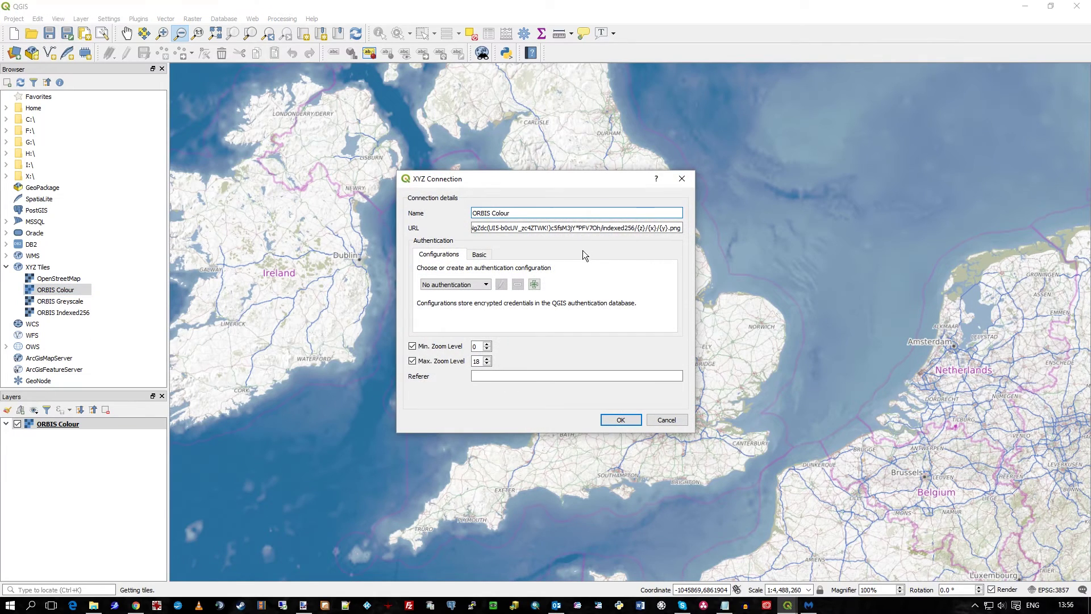
{"action": "double_click", "coordinate": [623, 228]}
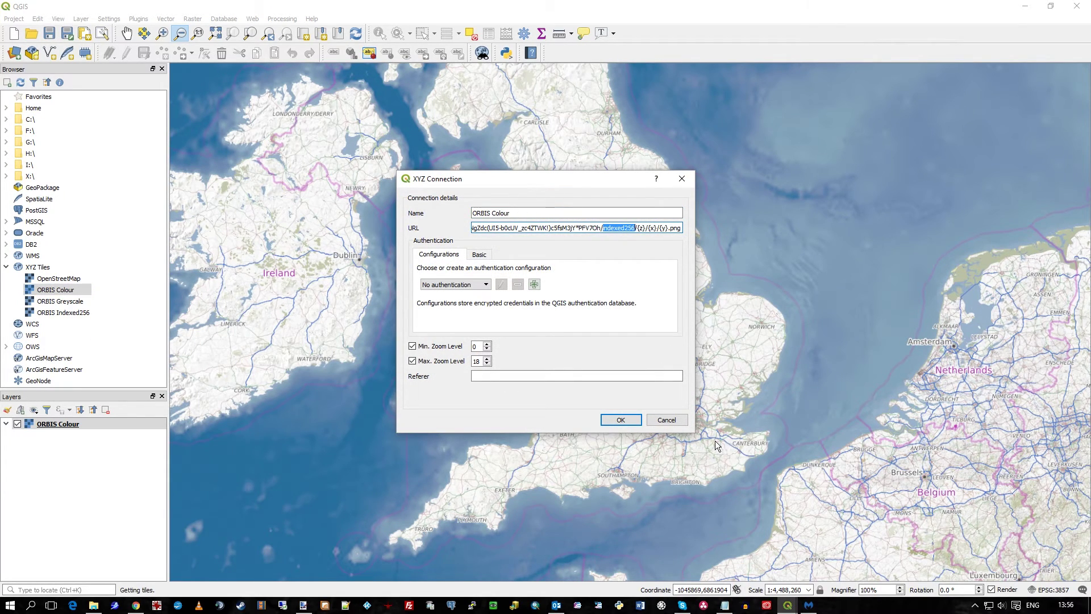
{"action": "left_click", "coordinate": [667, 421]}
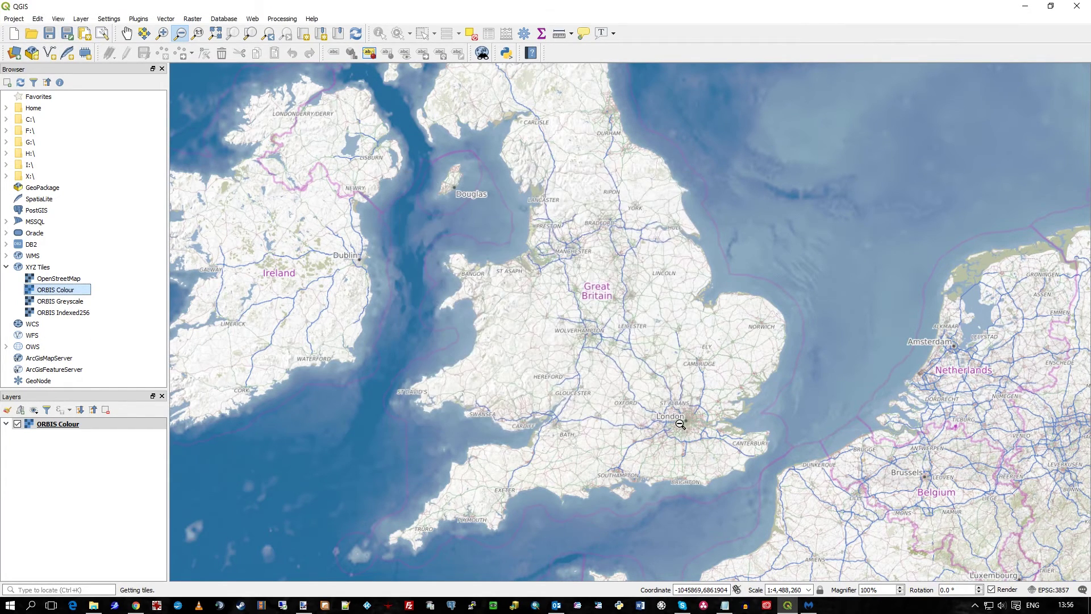
{"action": "left_click", "coordinate": [73, 302]}
{"action": "right_click", "coordinate": [73, 304]}
{"action": "left_click", "coordinate": [108, 341]}
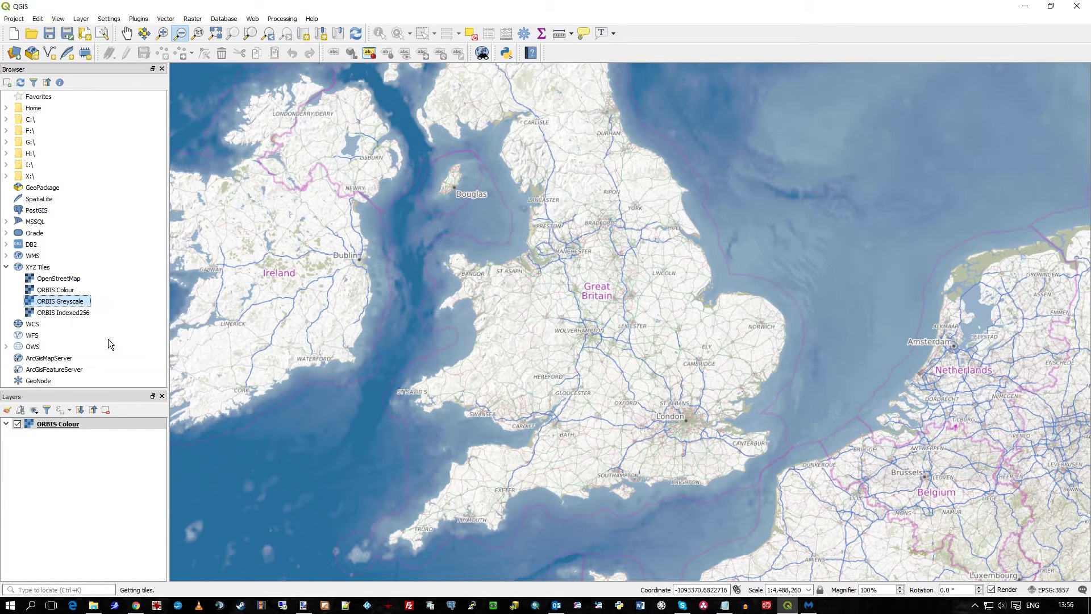
{"action": "double_click", "coordinate": [622, 227]}
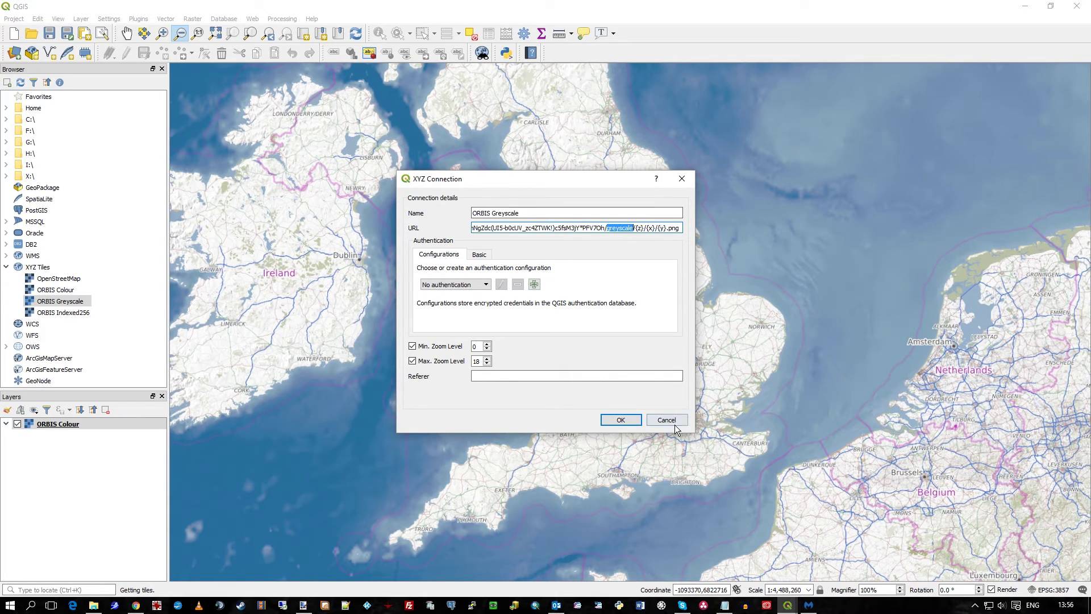
{"action": "left_click", "coordinate": [620, 420]}
Add ORBIS Greyscale above ORBIS Colour, hide the colour layer, and zoom in on Britain.
{"action": "left_click_drag", "start_coordinate": [64, 307], "coordinate": [28, 435]}
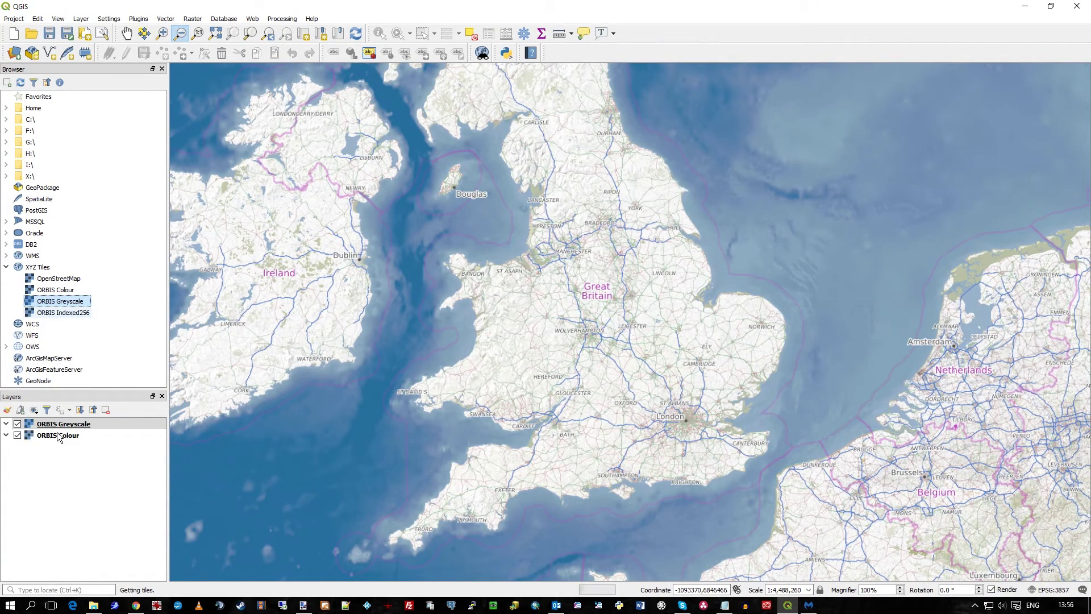
{"action": "left_click", "coordinate": [17, 435]}
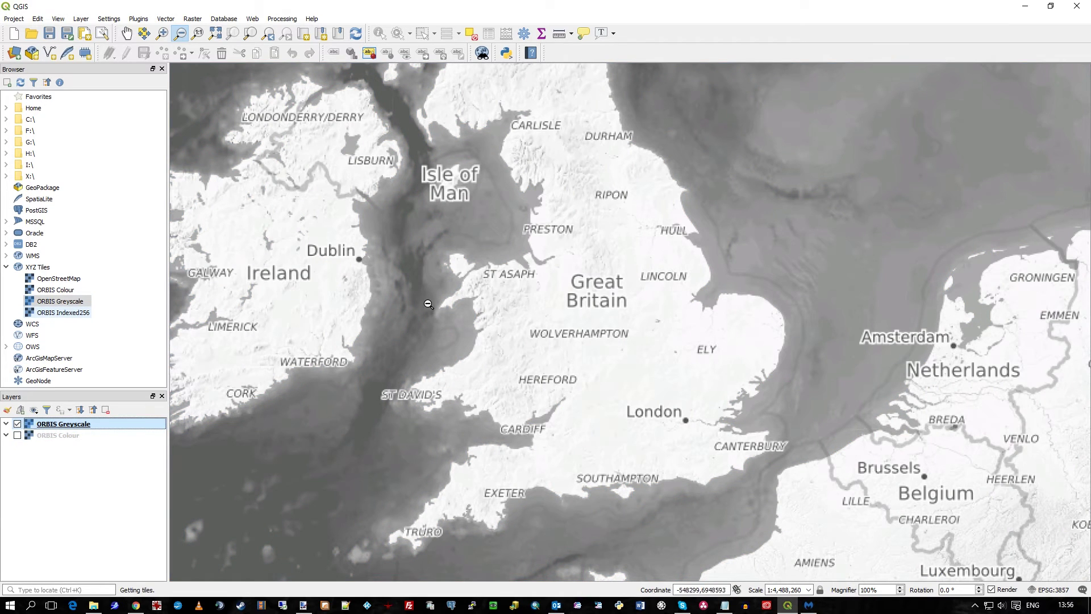
{"action": "left_click", "coordinate": [162, 33]}
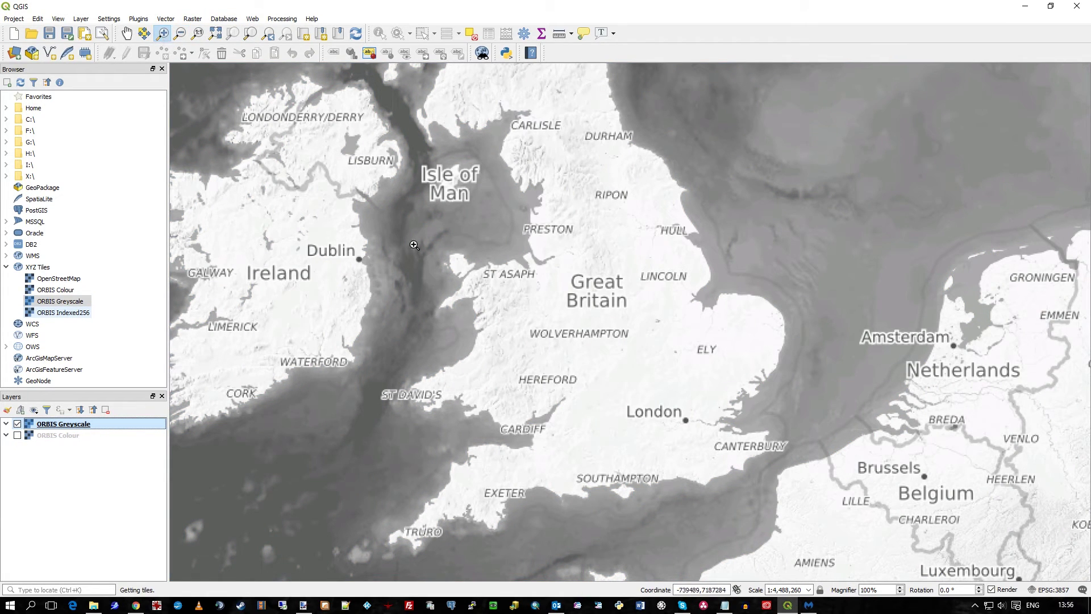
{"action": "left_click", "coordinate": [607, 295]}
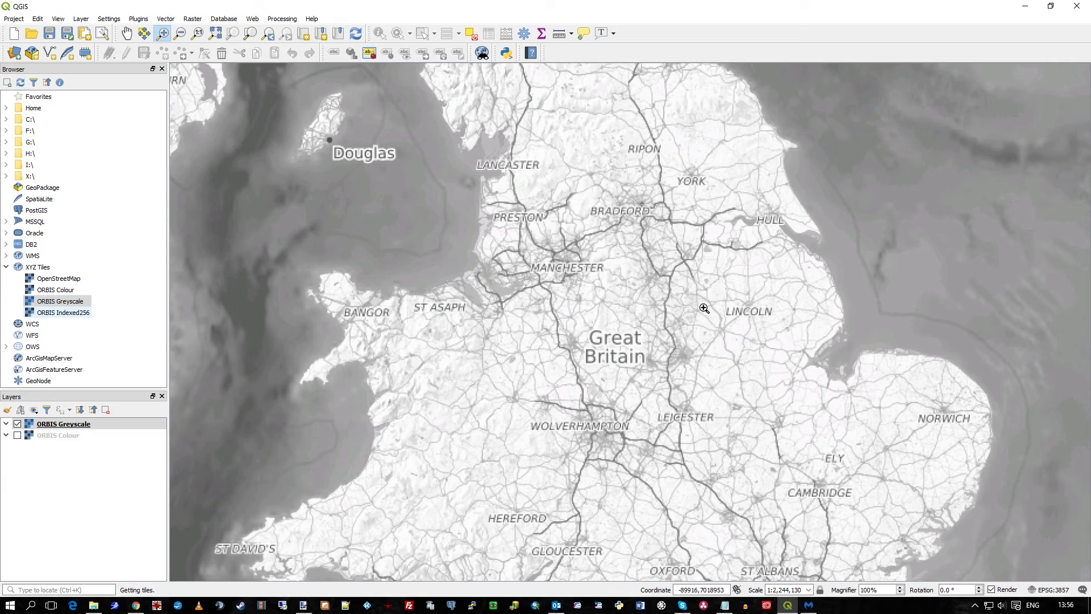
Show ORBIS Colour again, hide ORBIS Greyscale, and zoom back out to 1:4,488,260.
{"action": "left_click", "coordinate": [17, 436]}
{"action": "left_click", "coordinate": [18, 424]}
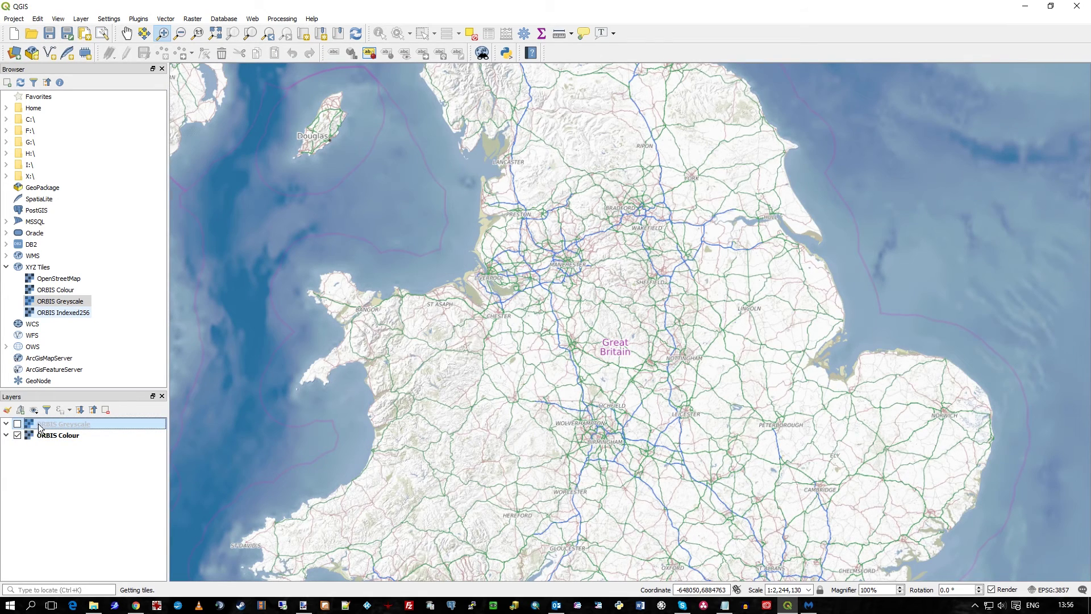
{"action": "left_click", "coordinate": [180, 33]}
{"action": "left_click", "coordinate": [727, 427]}
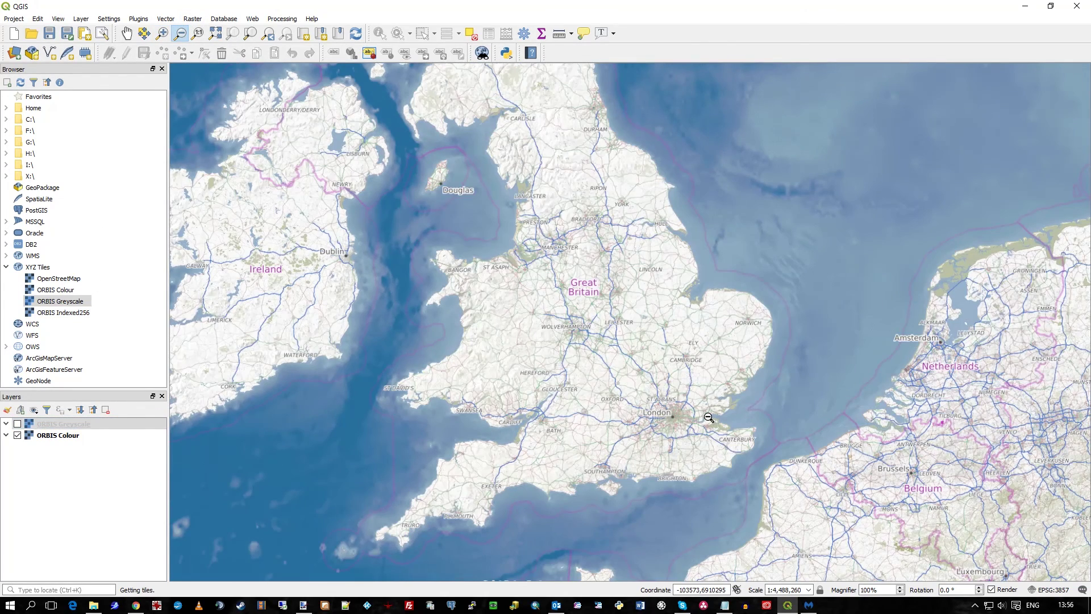